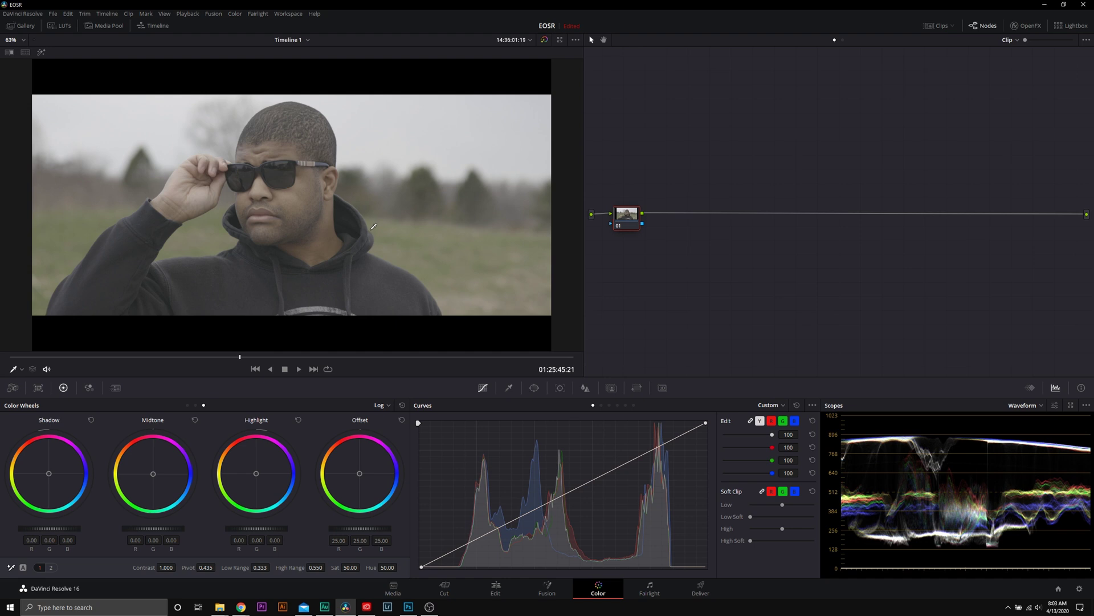
Step: Add serial node 02 after node 01 and apply the SLX FINAL TRY 3D LUT to it
right_click(623, 217)
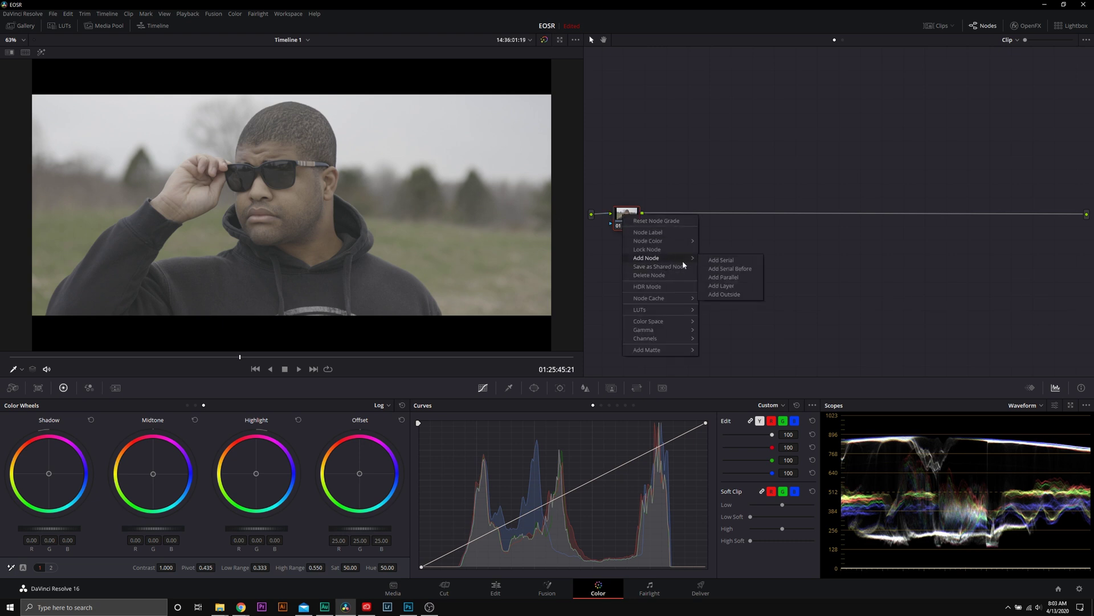
left_click(711, 263)
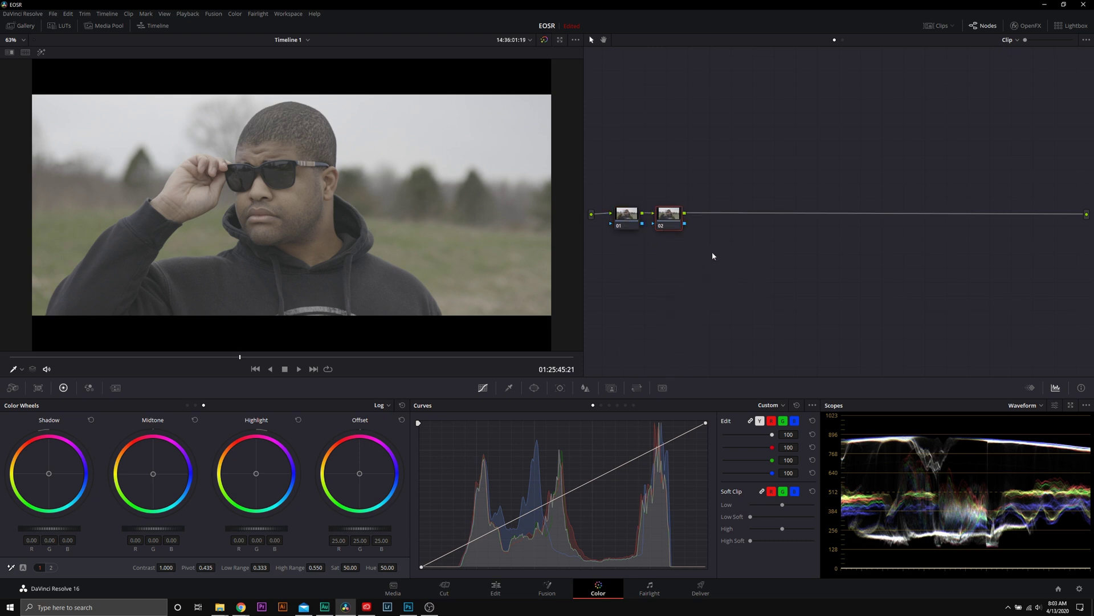
right_click(667, 216)
mouse_move(698, 257)
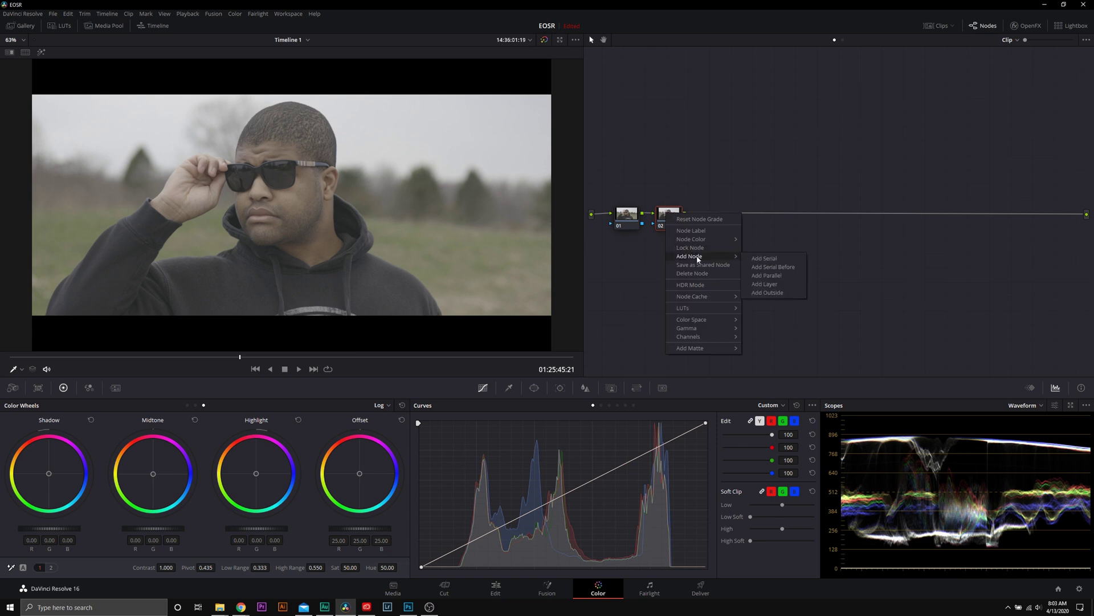
mouse_move(709, 306)
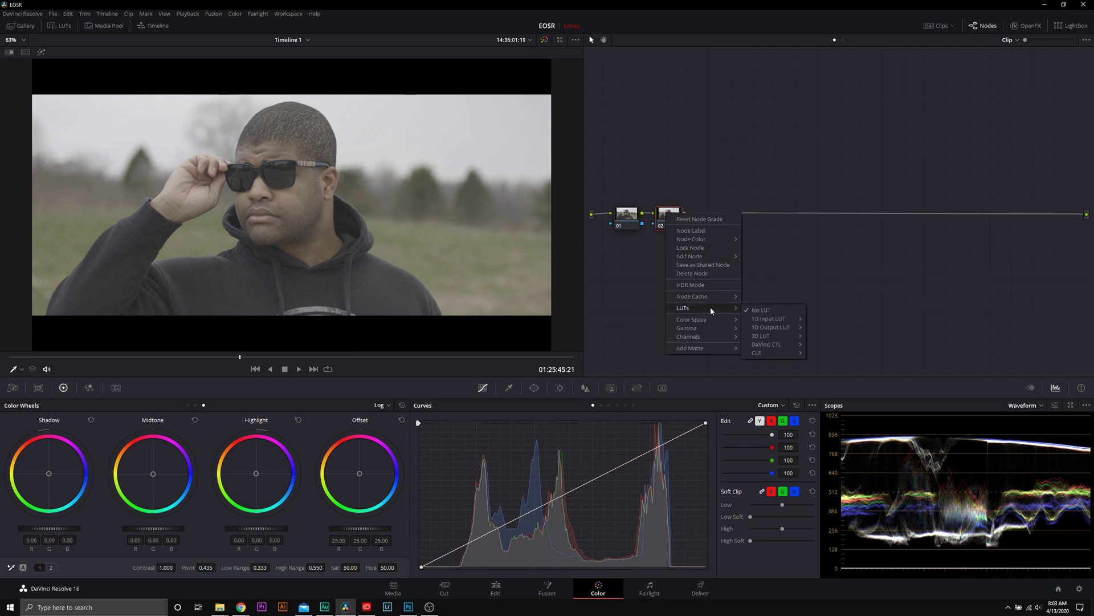
mouse_move(773, 335)
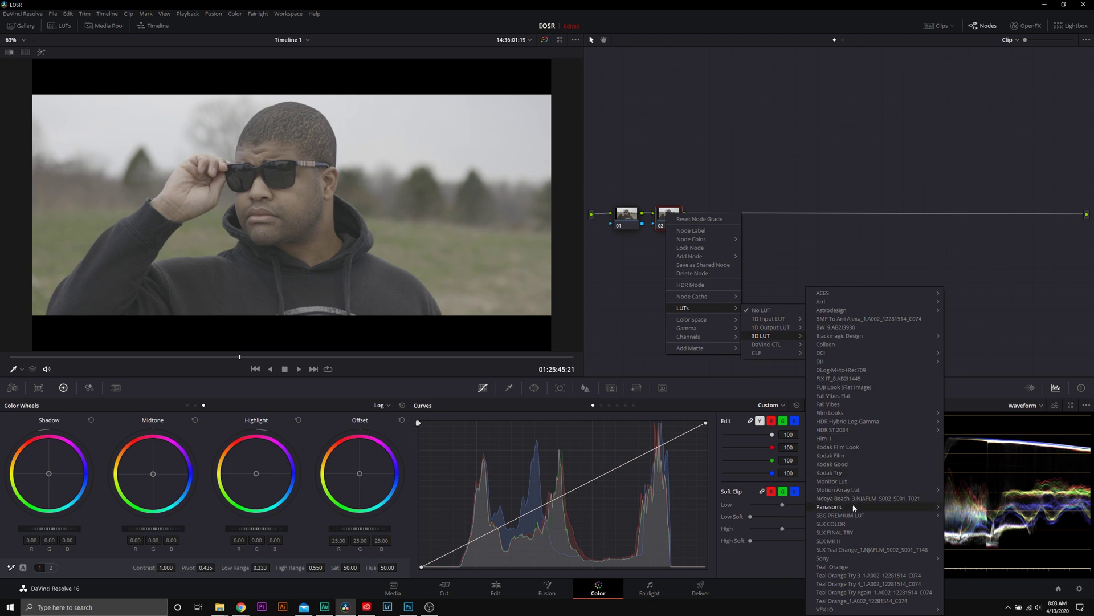
mouse_move(853, 513)
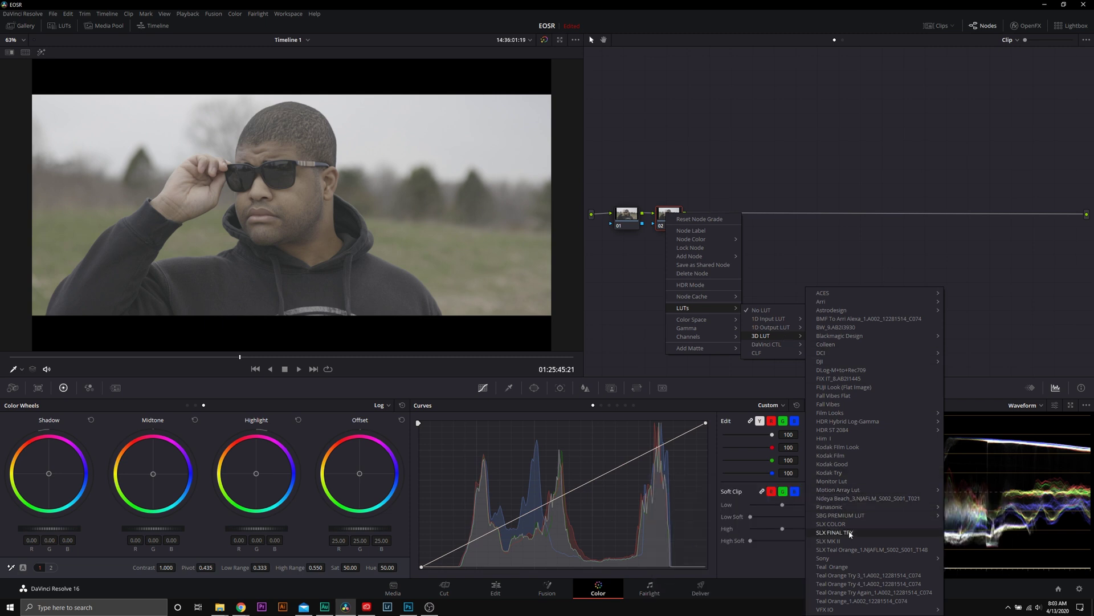
left_click(724, 558)
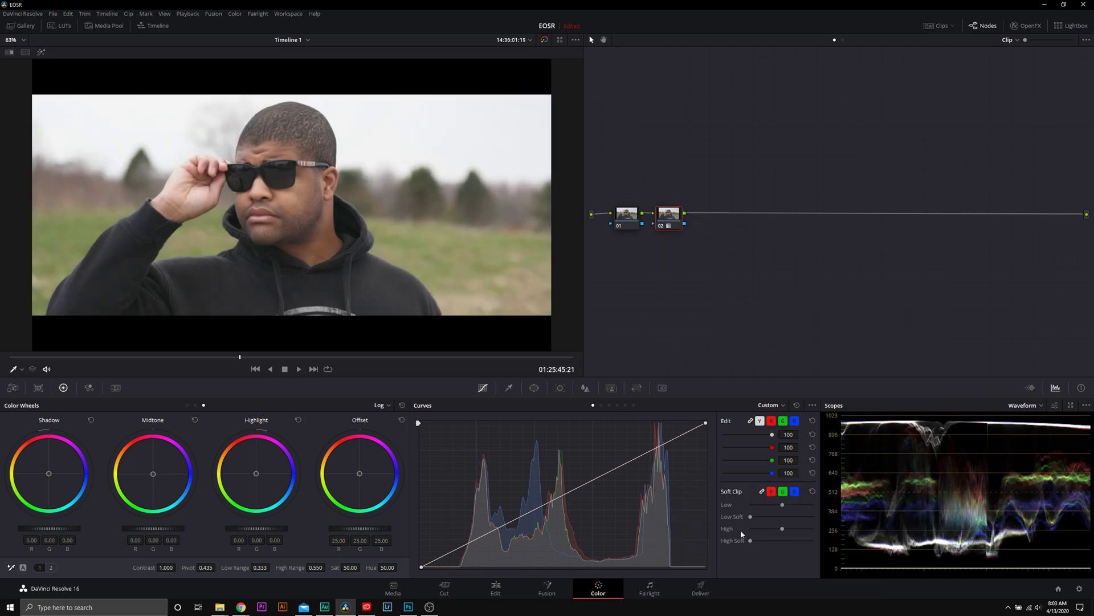
Step: On node 01, drag the luma curve's black point right to deepen the shadows
left_click(628, 214)
left_click_drag(422, 567, 453, 567)
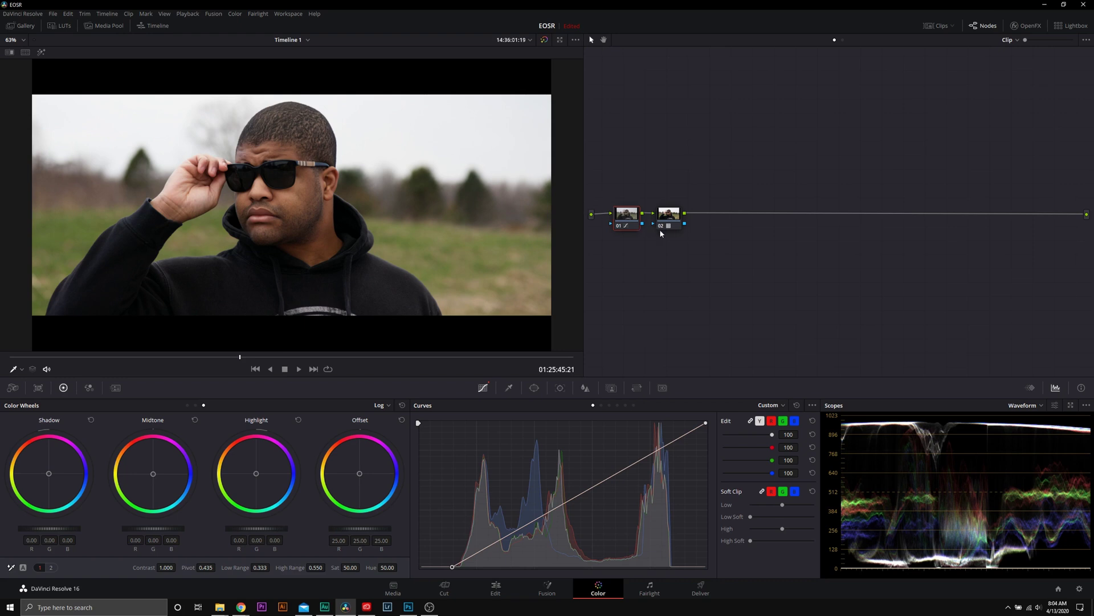
Step: Reset all grades and nodes, then build a chain of three serial nodes
right_click(749, 227)
left_click(764, 230)
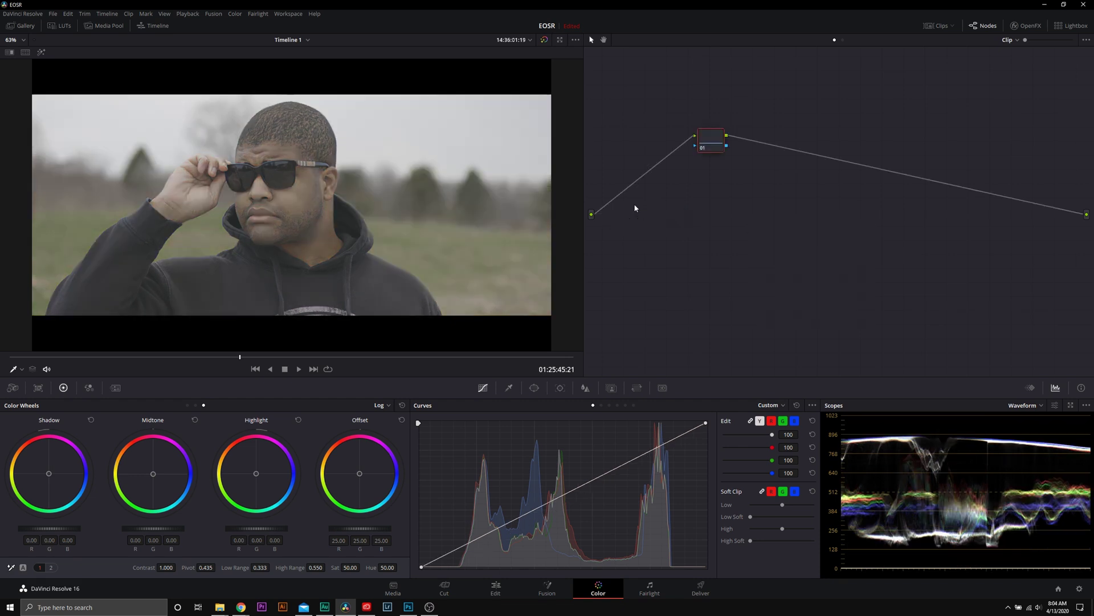
right_click(626, 217)
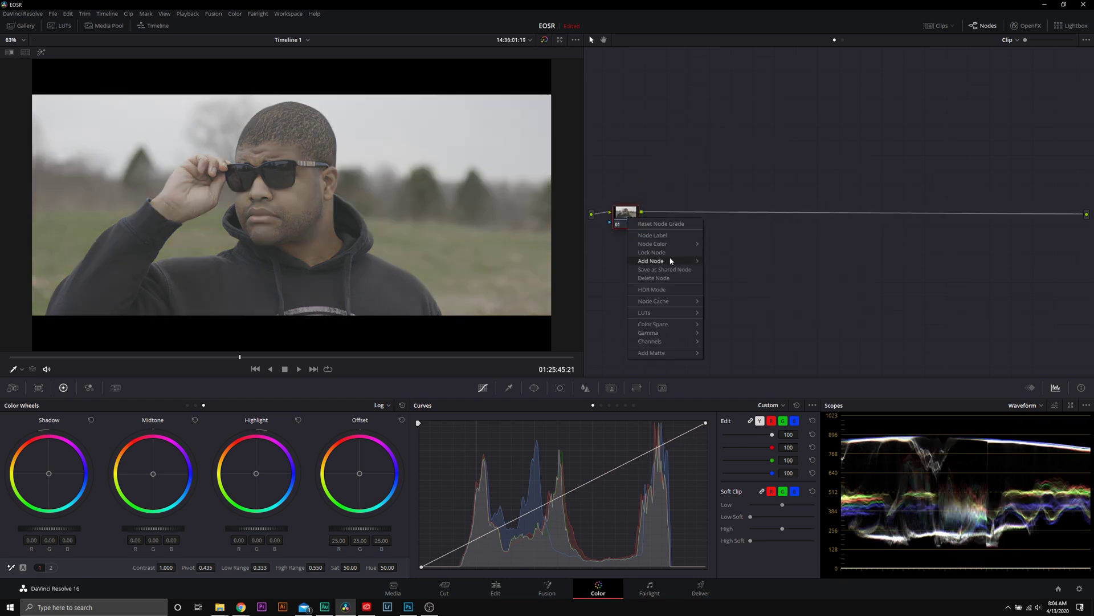
left_click(724, 263)
right_click(670, 225)
mouse_move(719, 271)
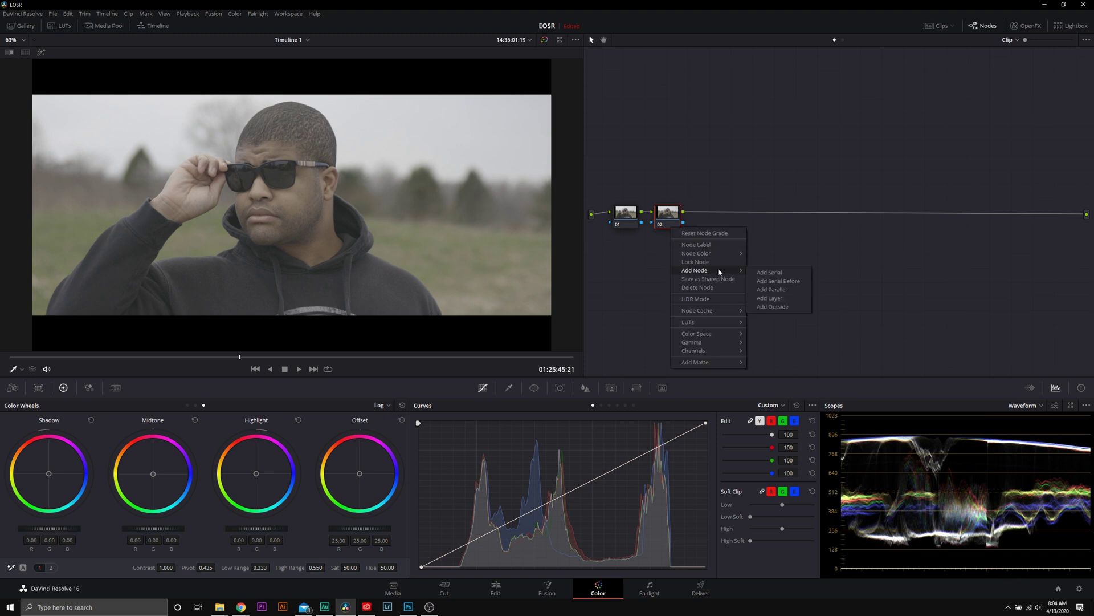
left_click(766, 273)
Step: Apply the Color Space Transform effect to nodes 01 and 03 from OpenFX
left_click(1026, 26)
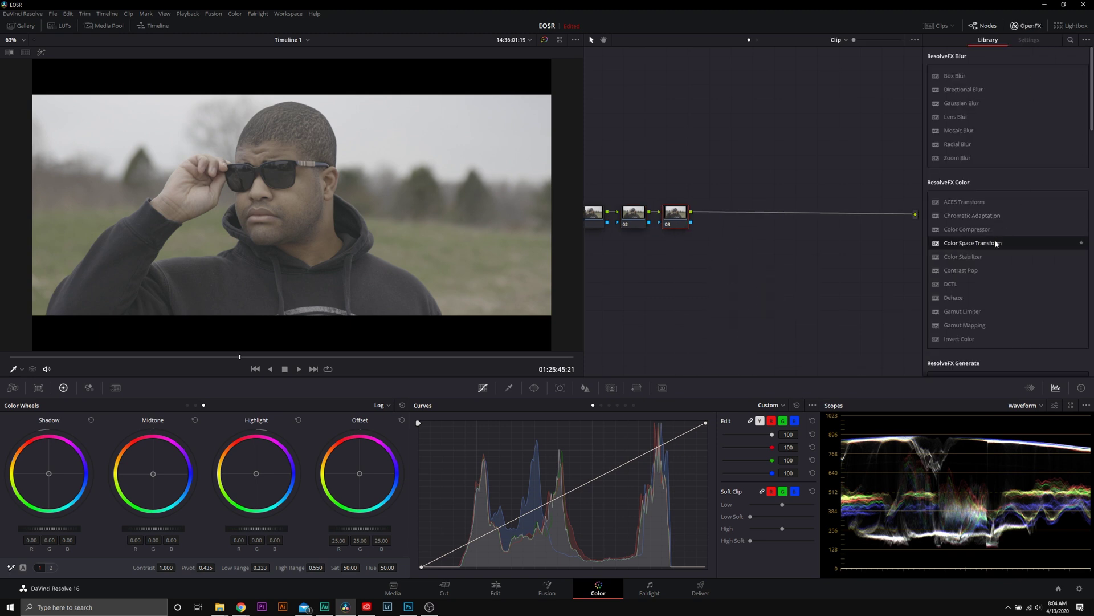
left_click_drag(996, 243, 591, 219)
left_click_drag(956, 244, 676, 215)
left_click(1015, 25)
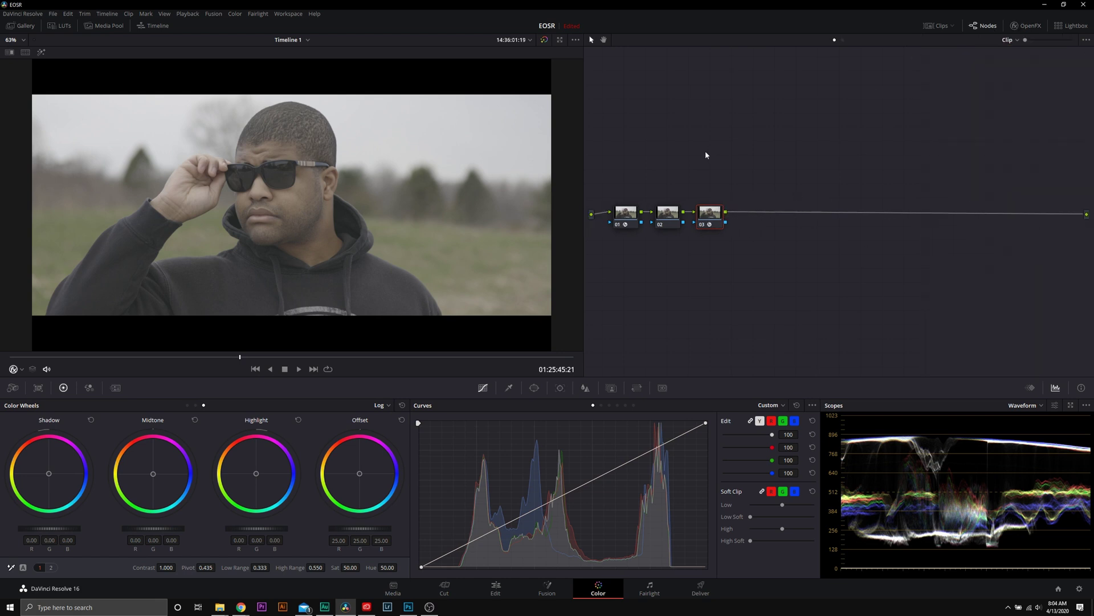
Step: Set node 01's Color Space Transform input to Rec.2020 color space with Canon Log 2 gamma
left_click(626, 213)
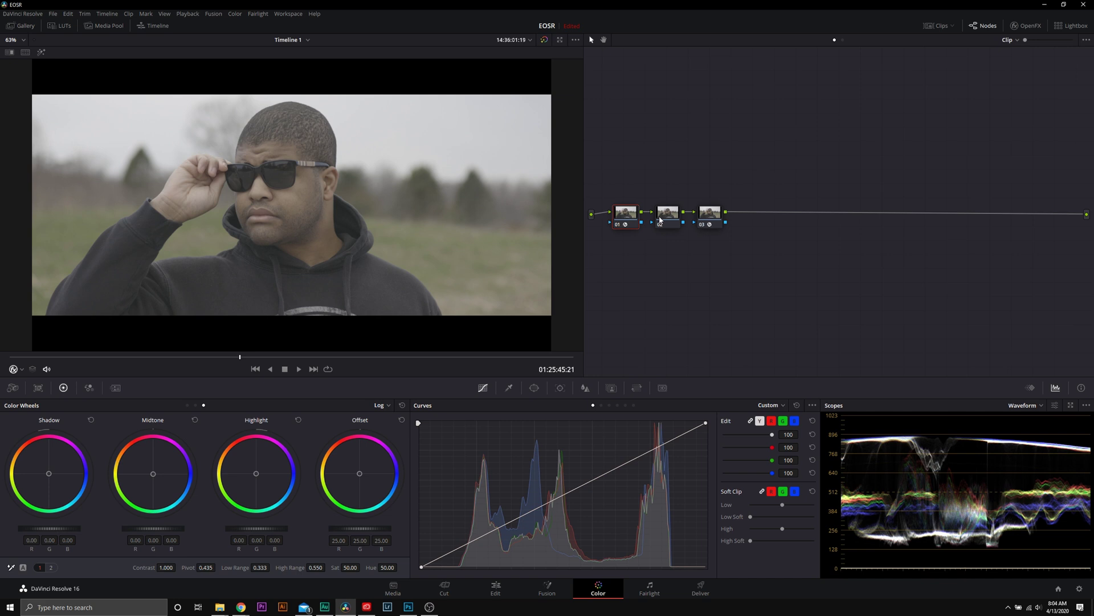
left_click(1026, 26)
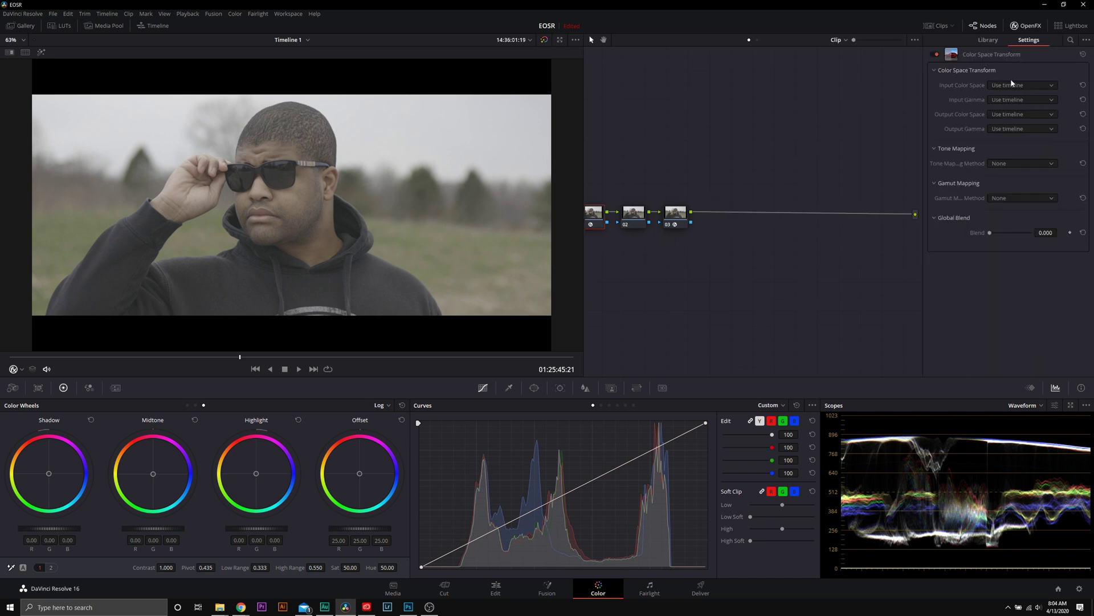
left_click(1013, 87)
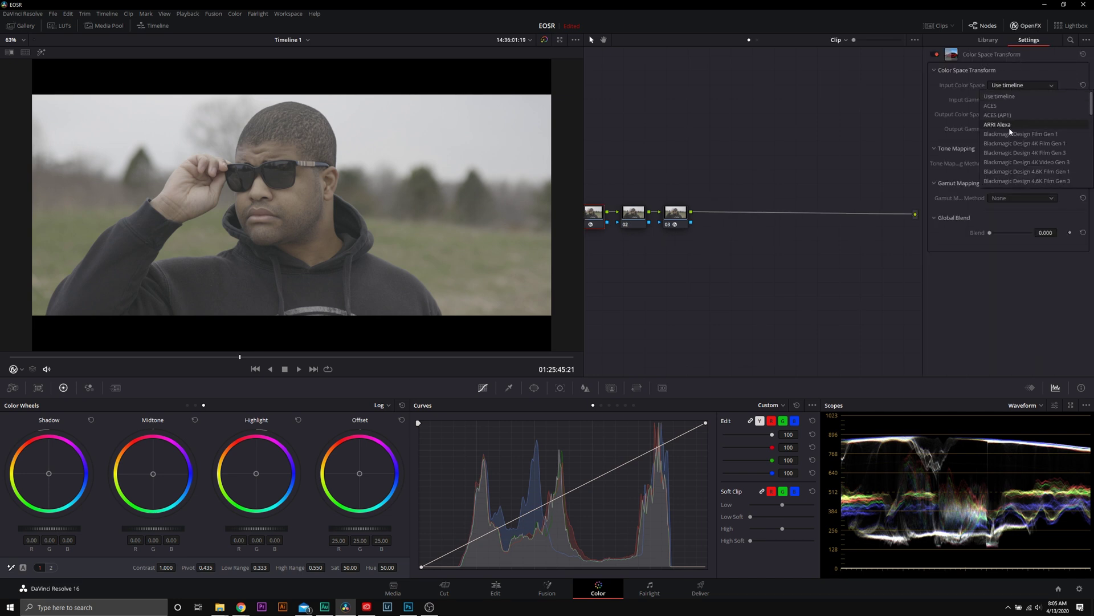
scroll(1009, 128, "down", 5)
scroll(1010, 138, "up", 3)
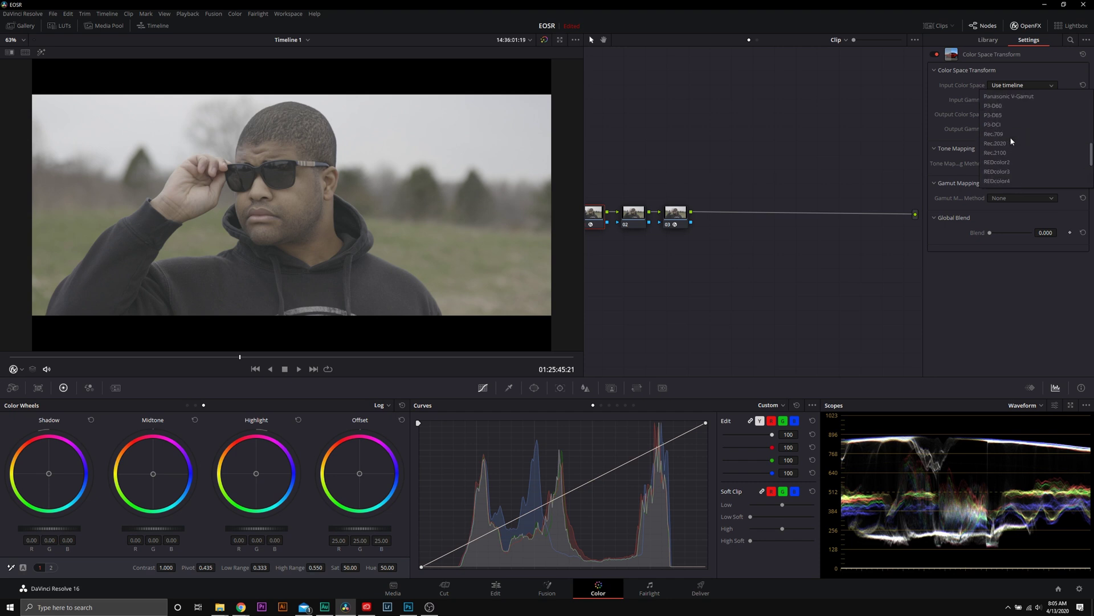
left_click(1007, 122)
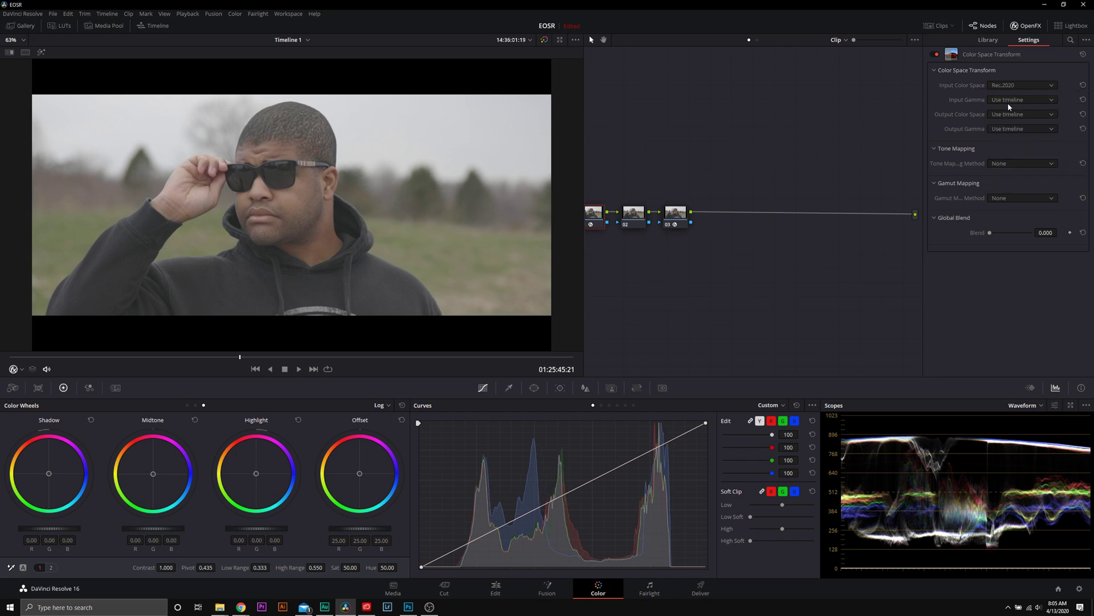
left_click(1007, 99)
scroll(1008, 121, "down", 2)
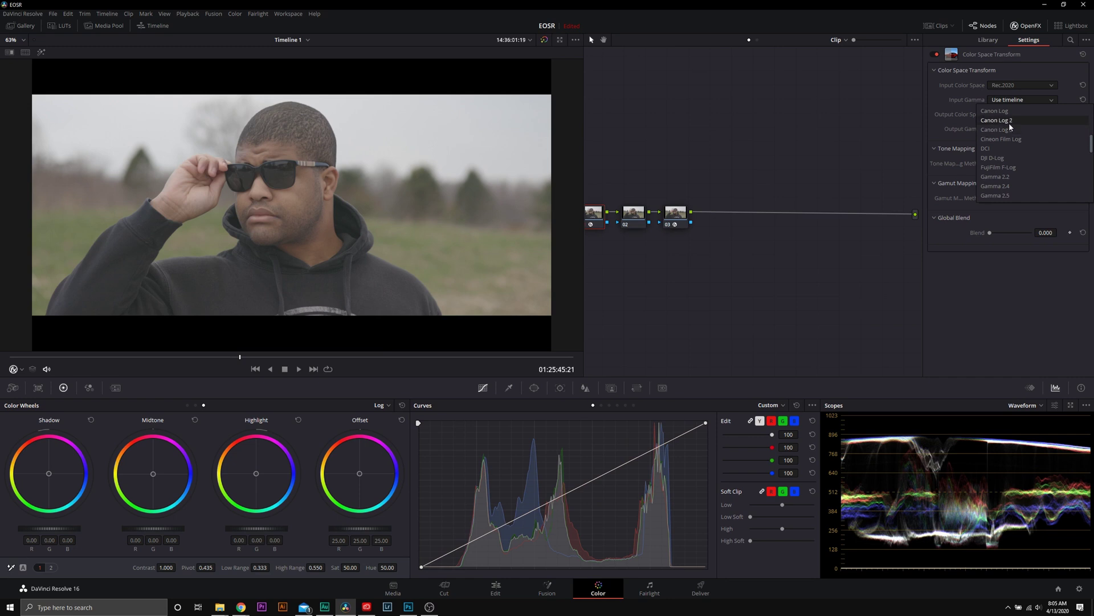
left_click(1009, 121)
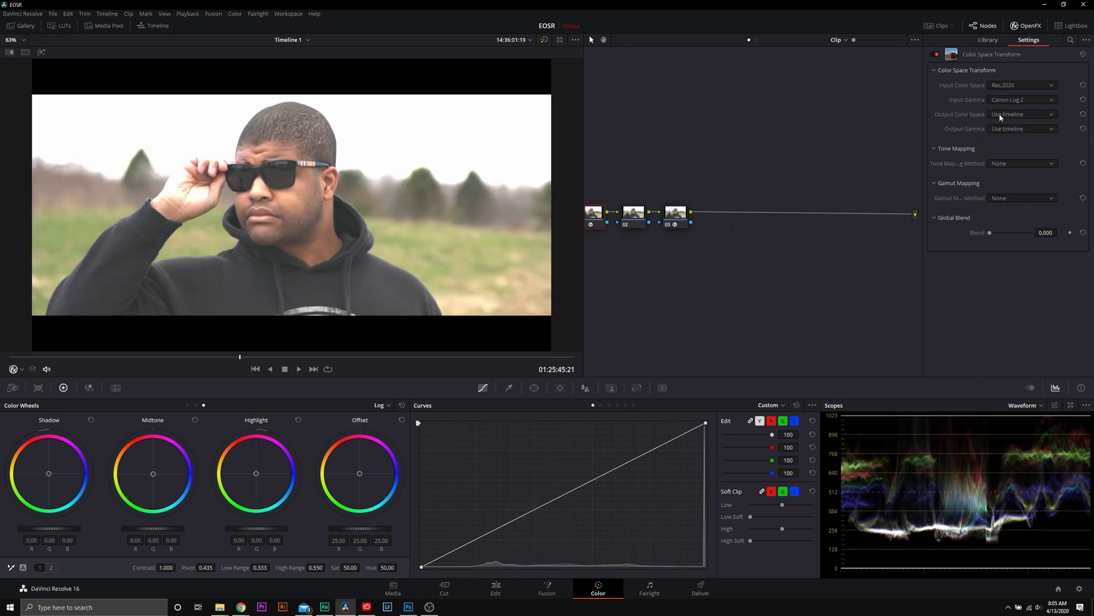
Step: Set its output to ARRI Alexa color space with ARRI LogC gamma
left_click(1001, 117)
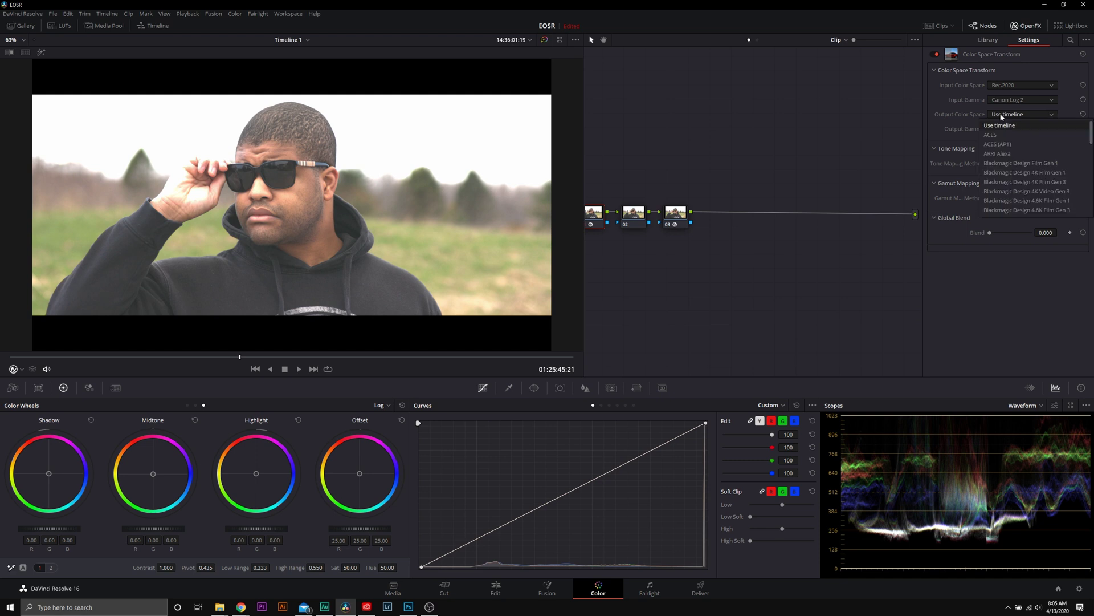
left_click(1011, 126)
left_click(1024, 113)
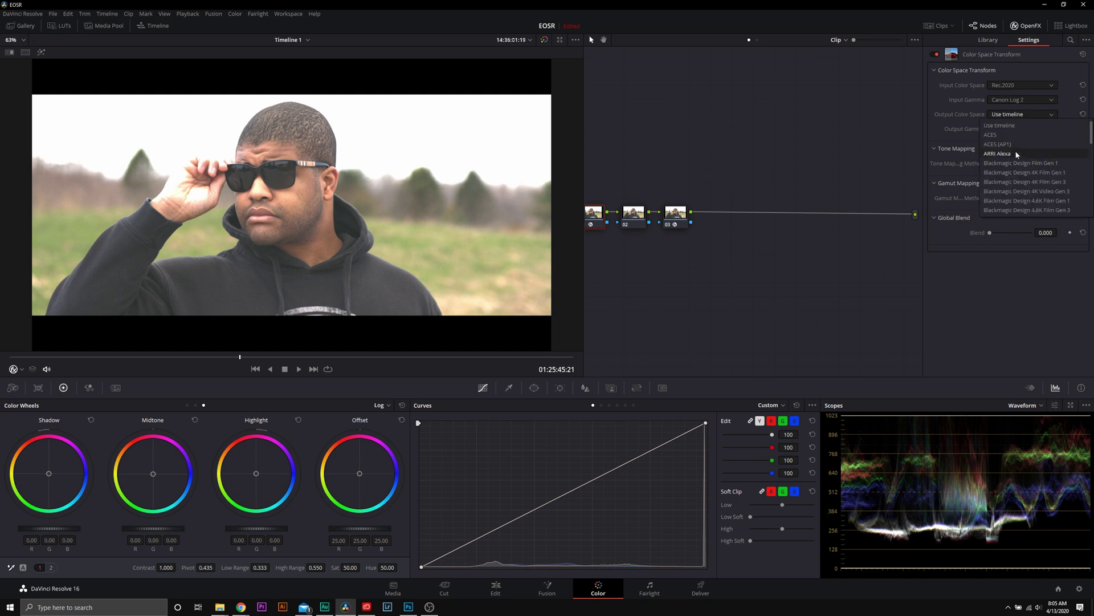
left_click(1015, 153)
left_click(1012, 130)
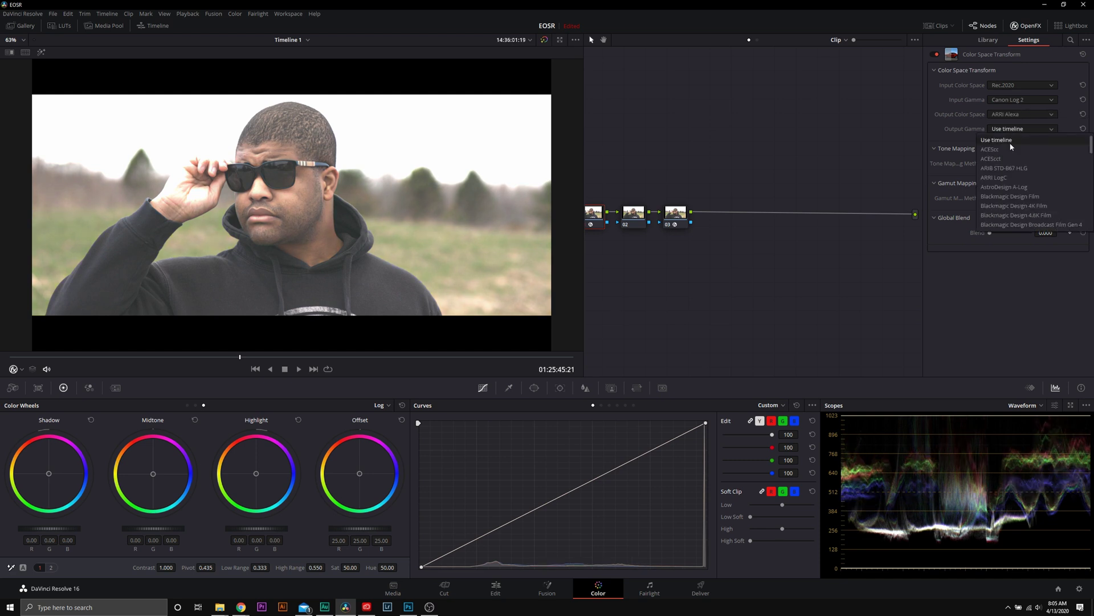
left_click(1006, 177)
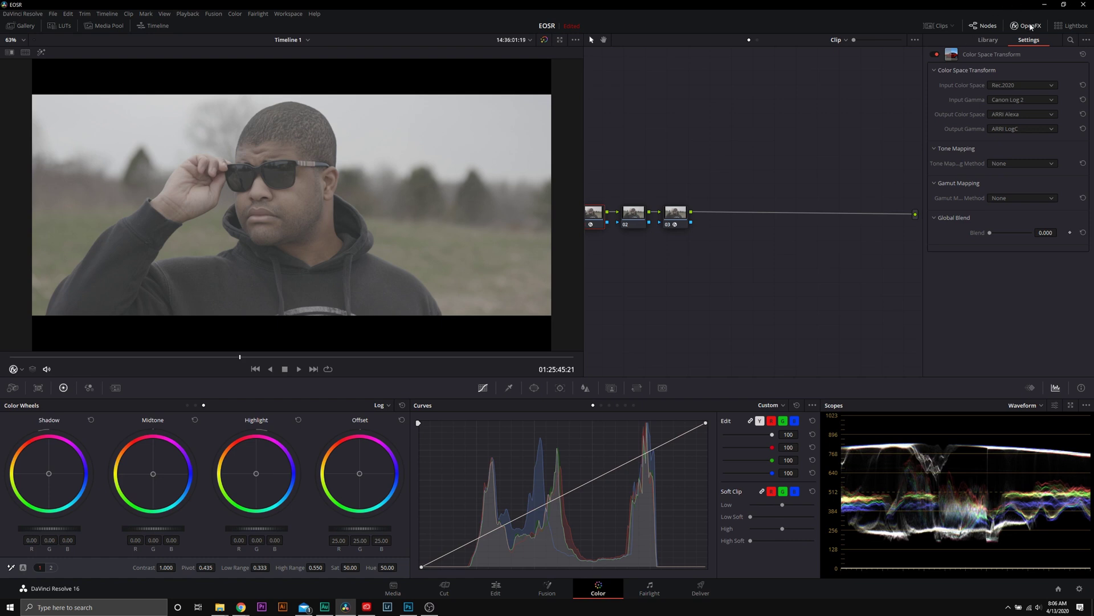
Step: Set node 03's Color Space Transform input to ARRI Alexa with ARRI LogC gamma
left_click(679, 223)
left_click(1024, 84)
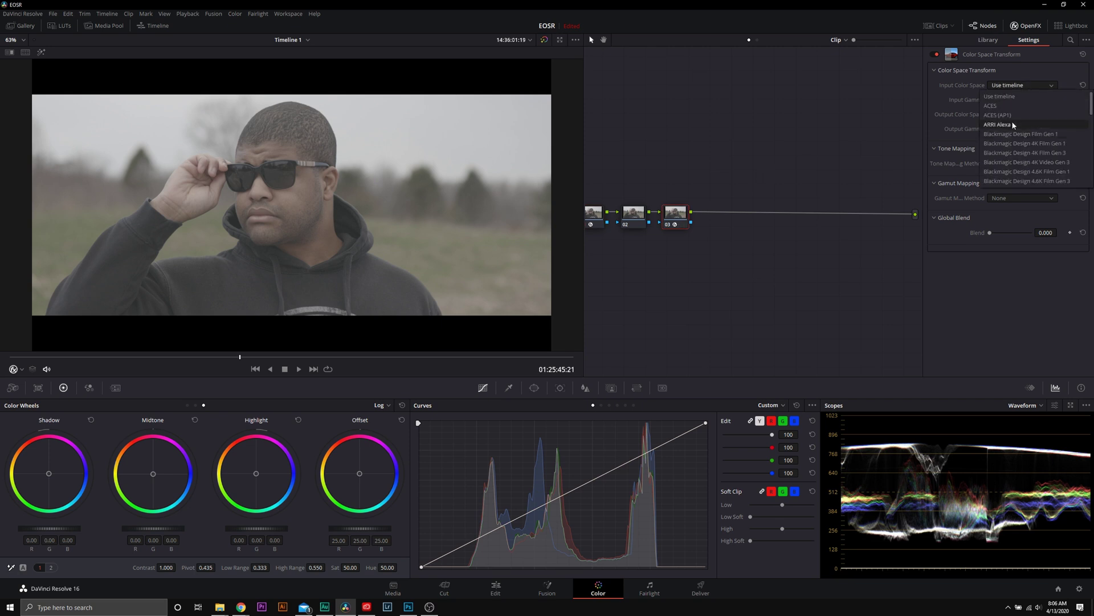
left_click(1011, 121)
left_click(1014, 101)
left_click(1006, 146)
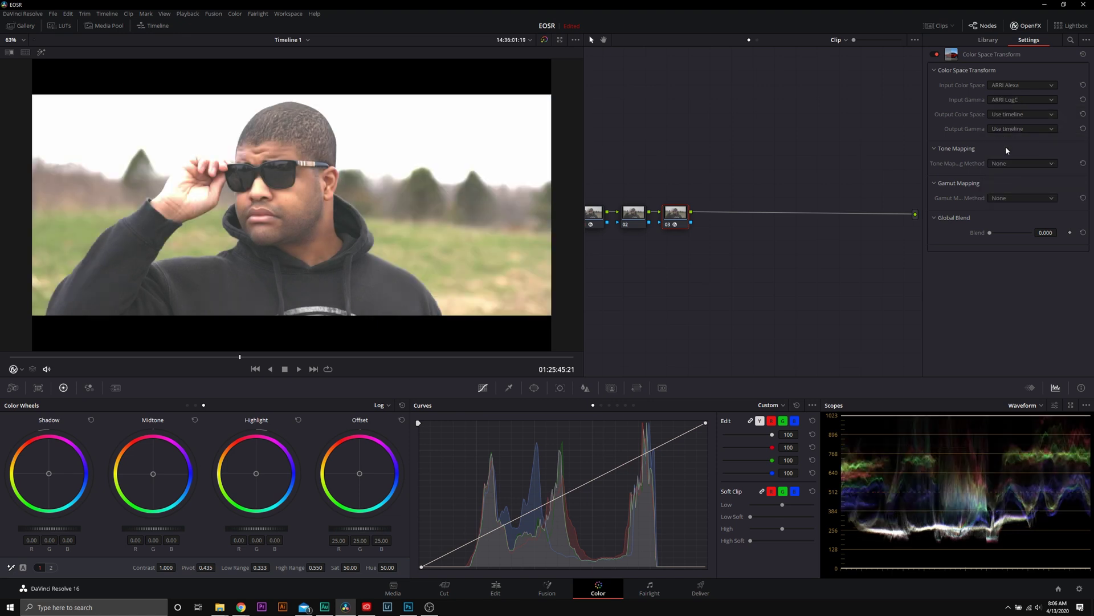
Step: Set its output to Rec.709 / Rec.709 with Luminance Mapping tone mapping
left_click(1003, 114)
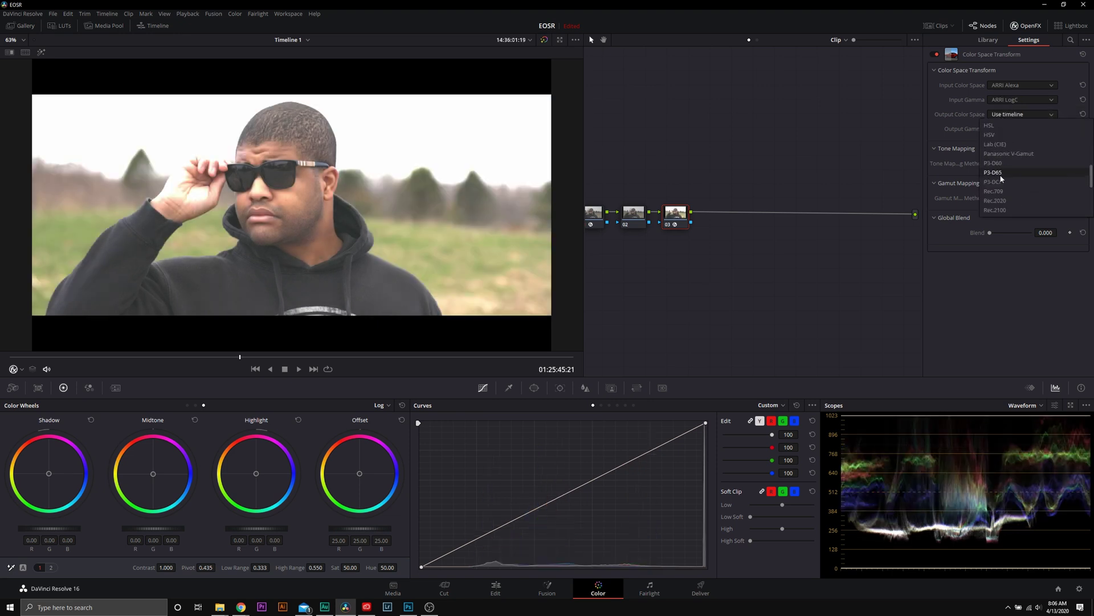
left_click(1004, 191)
left_click(1008, 130)
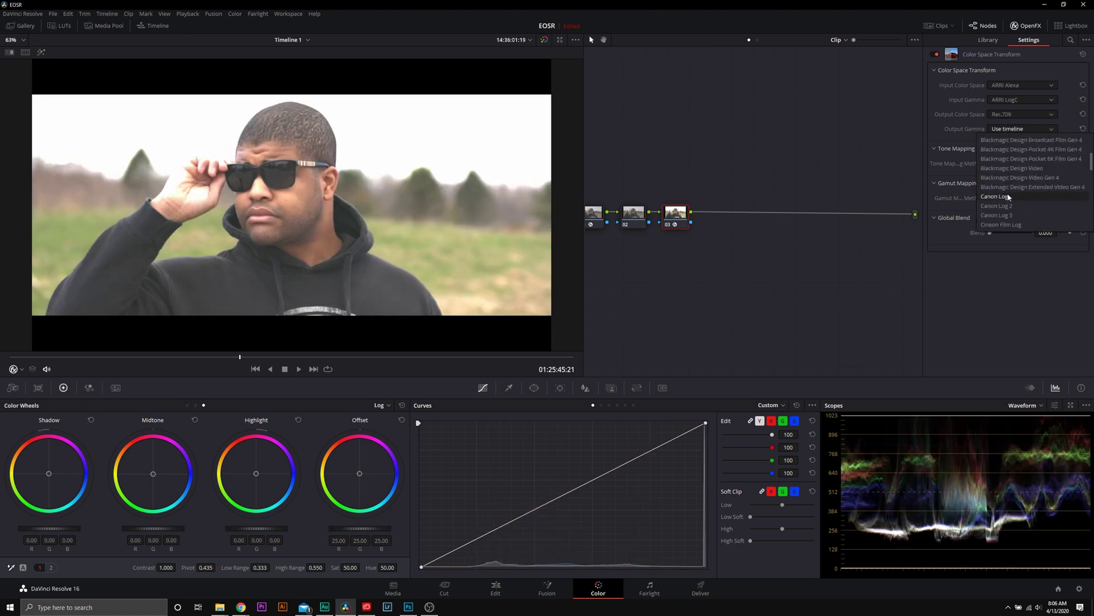
scroll(1007, 196, "down", 2)
left_click(1006, 215)
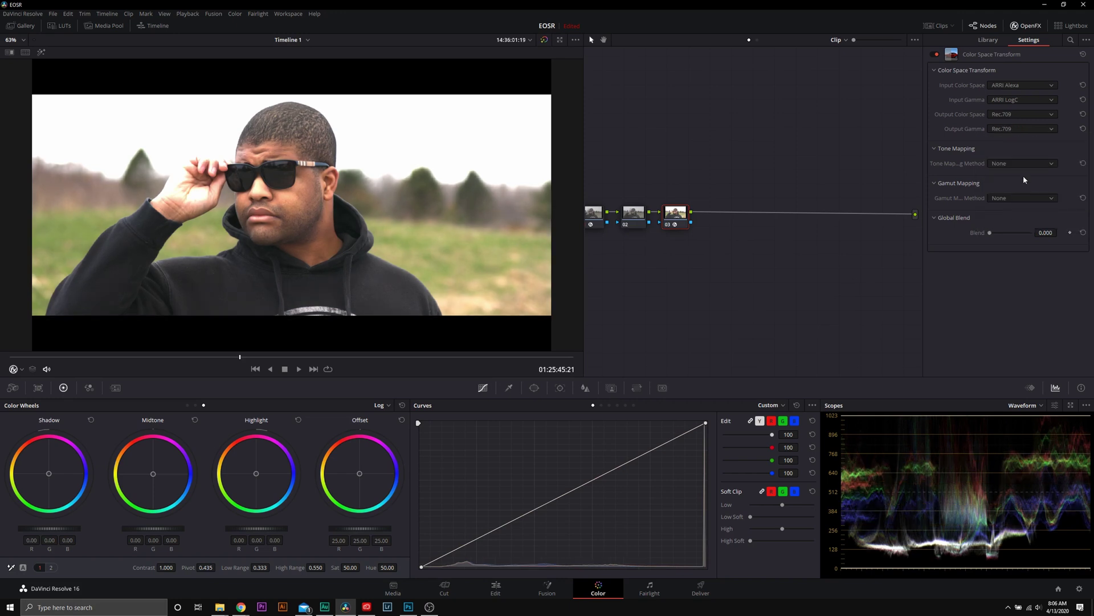
left_click(1022, 163)
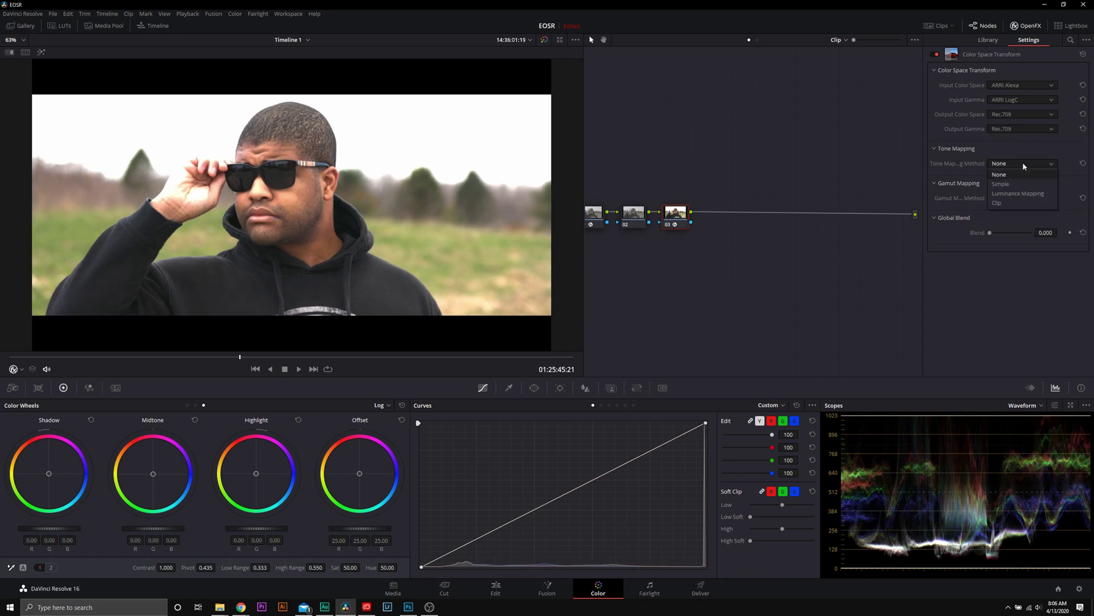
left_click(1020, 193)
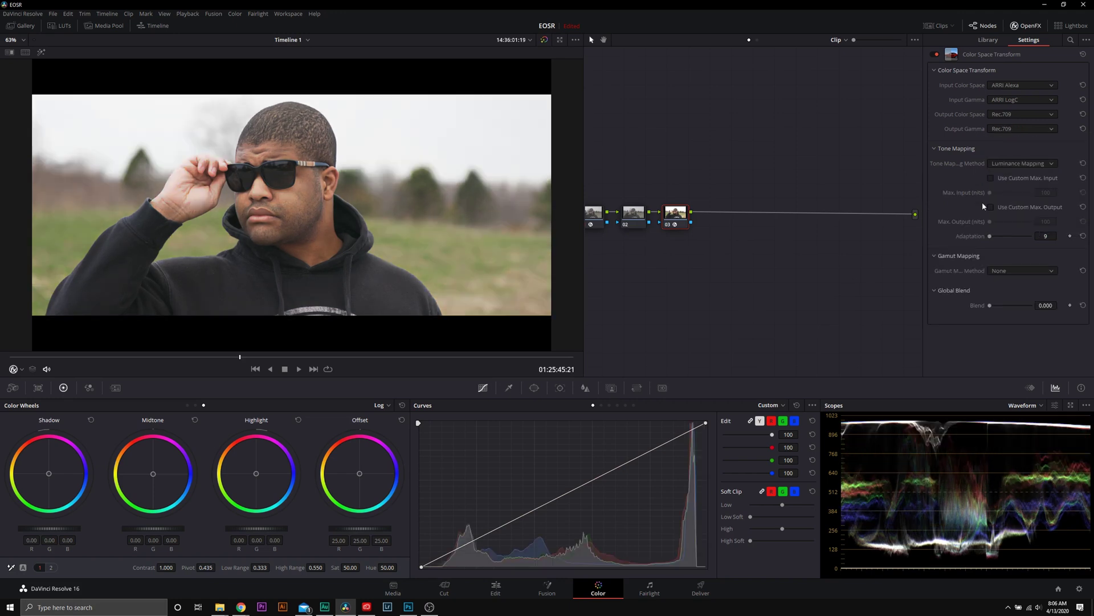
left_click(1038, 22)
Step: On node 02, pull the custom curve's black point inward and add a shadow control point
left_click(675, 218)
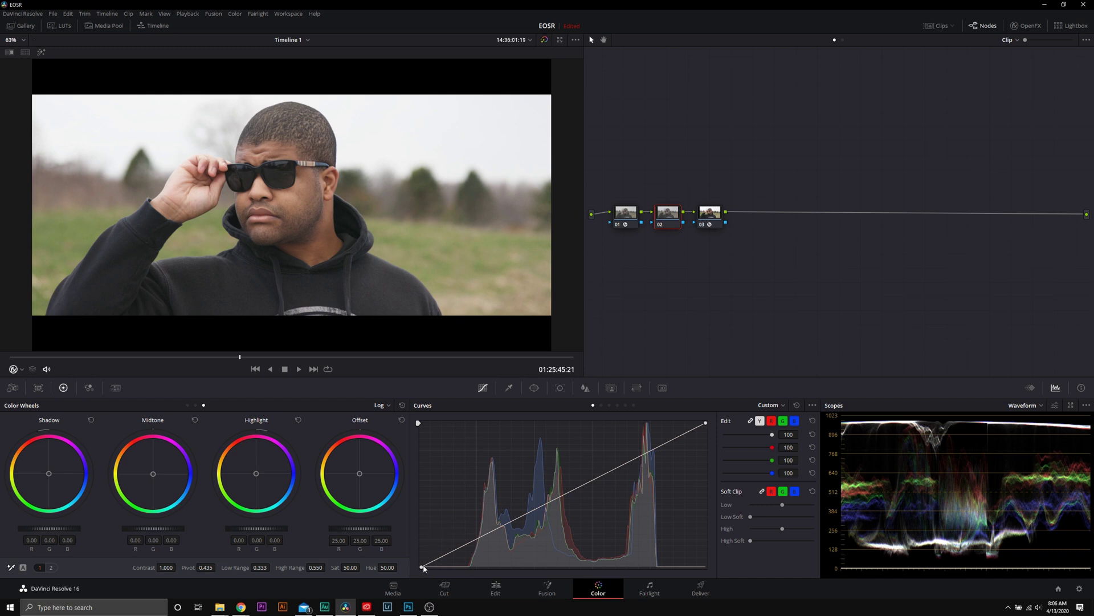
left_click_drag(422, 567, 496, 549)
left_click(495, 548)
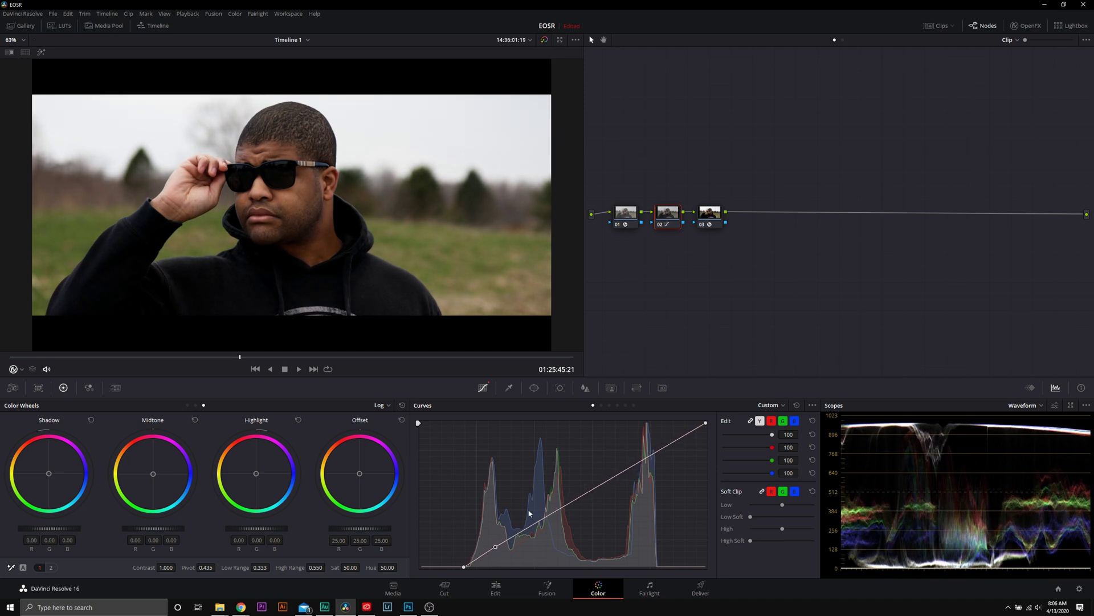
Step: Compare the clip with grading bypassed, then nudge the curve's black point slightly right
left_click(543, 40)
left_click(543, 40)
right_click(710, 215)
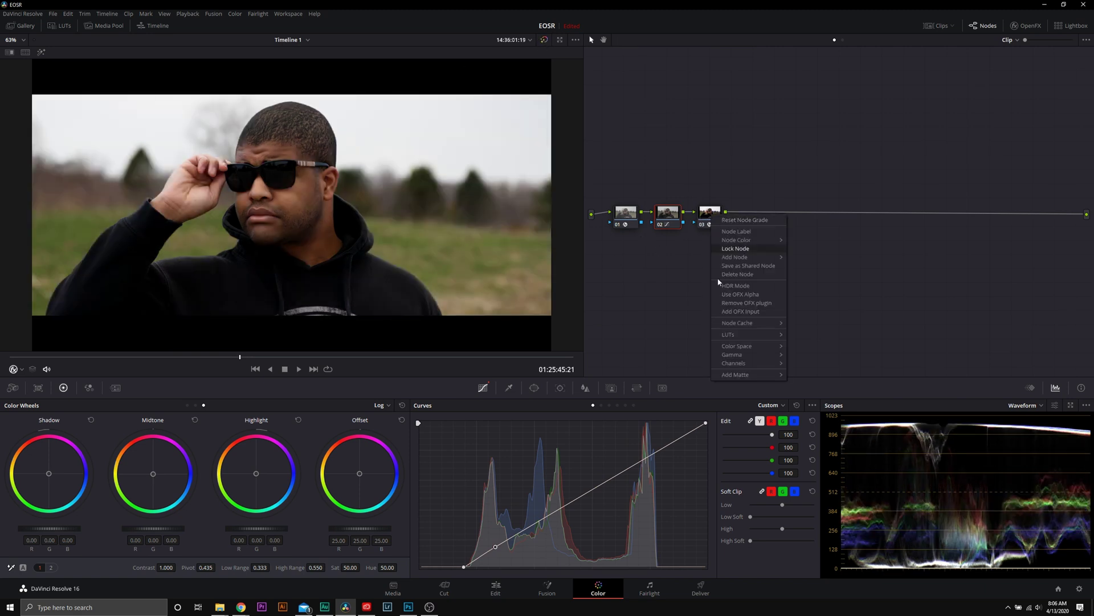
left_click(460, 494)
left_click_drag(496, 546, 496, 546)
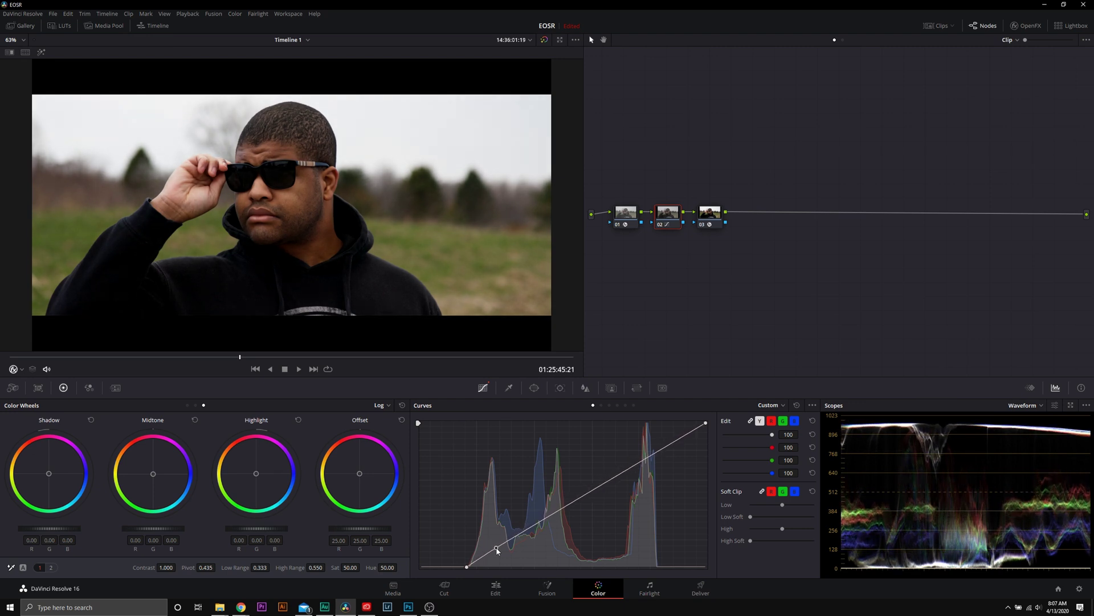
Step: Show the Qualifier palette and add serial node 04 after node 03
left_click(709, 214)
right_click(711, 216)
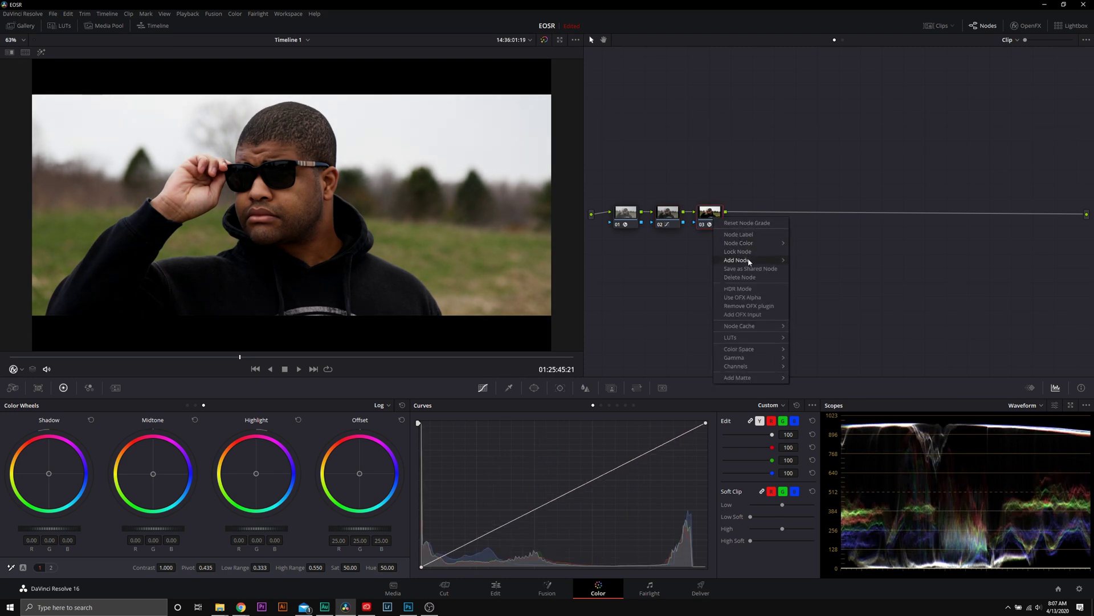
left_click(819, 284)
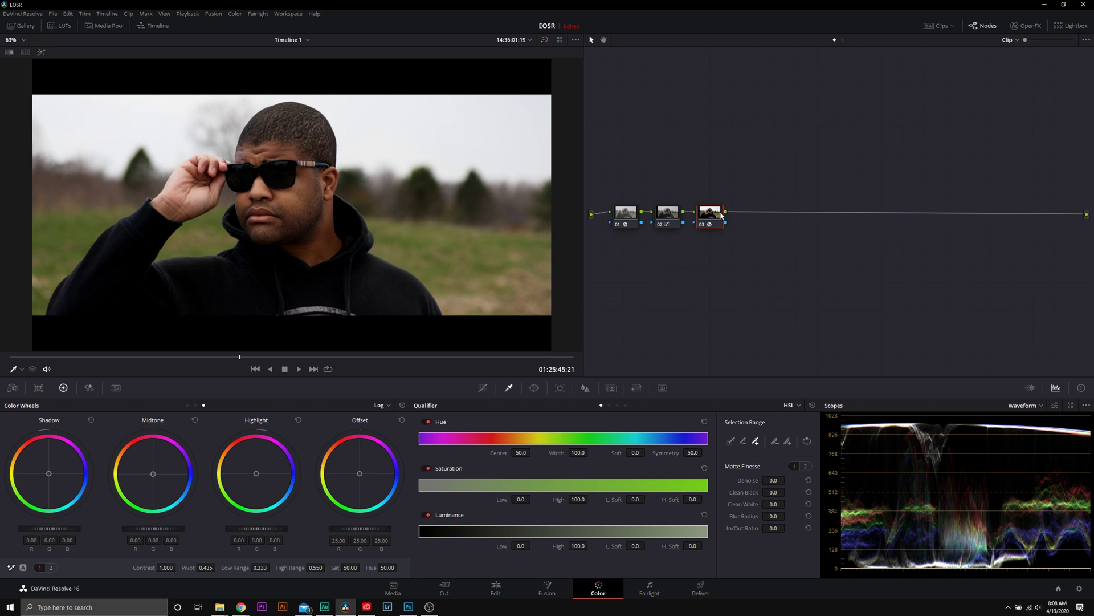
right_click(721, 215)
mouse_move(758, 263)
left_click(812, 266)
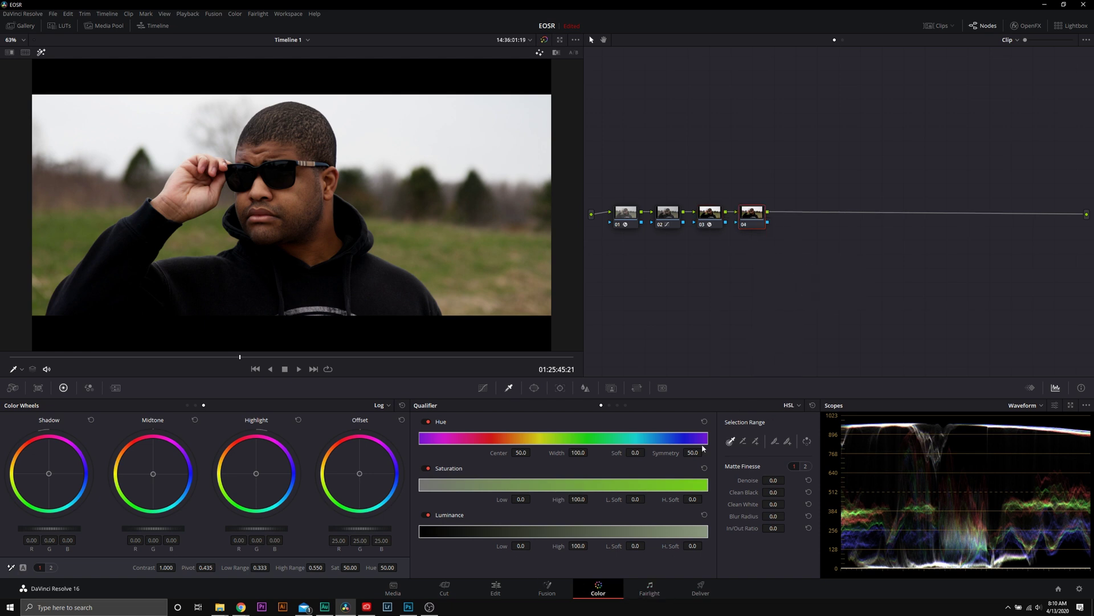
Step: Sample the man's cheek, then add face, beard and hand samples to the skin key
left_click(300, 196)
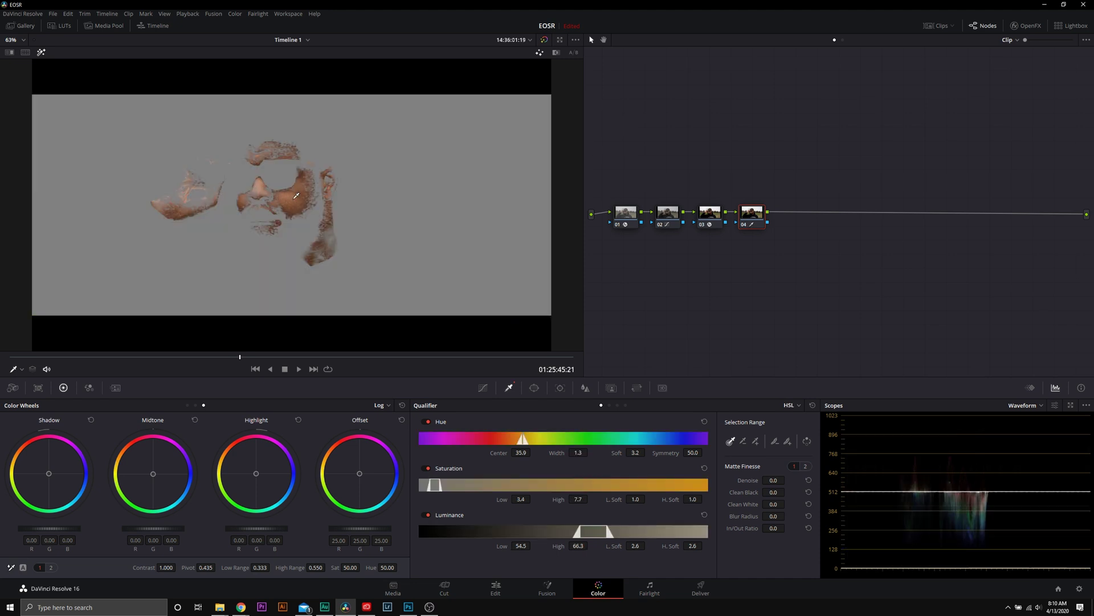
left_click(41, 53)
left_click(40, 53)
left_click(755, 440)
left_click(268, 209)
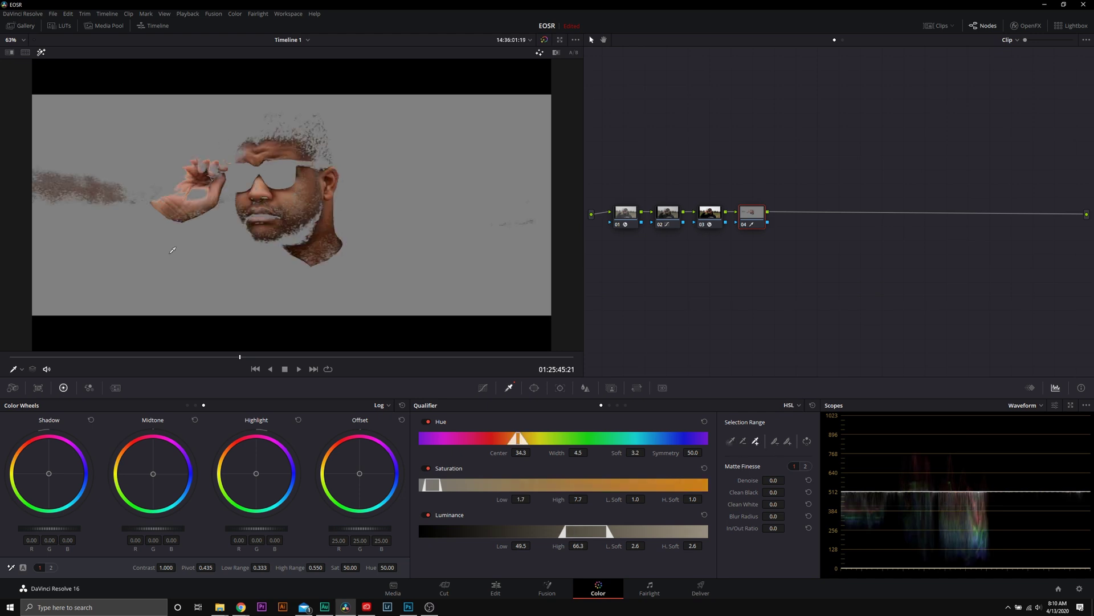
left_click(328, 242)
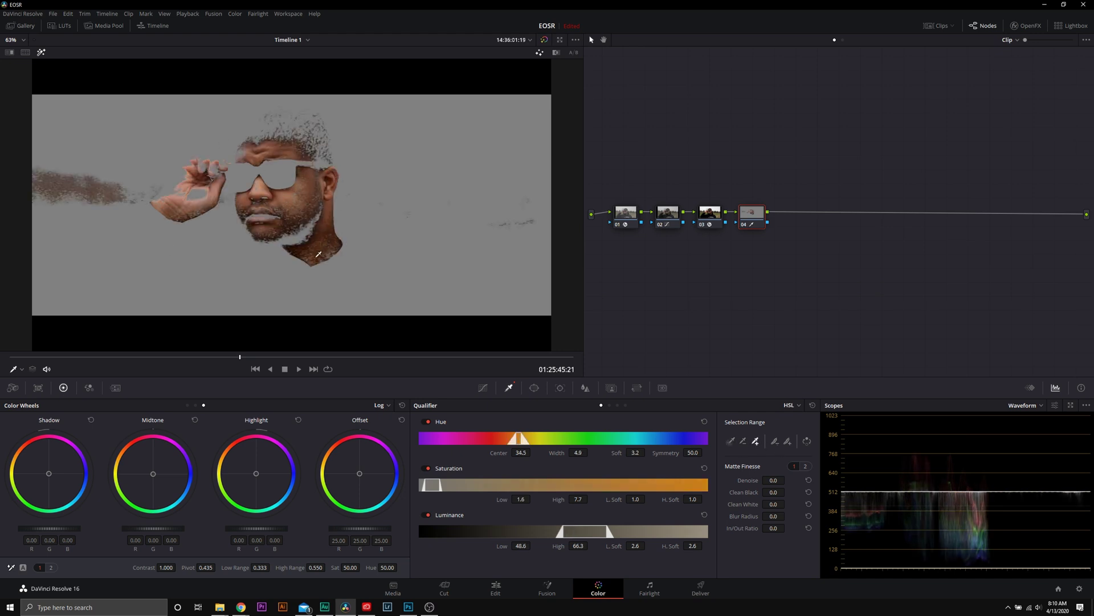
left_click(328, 244)
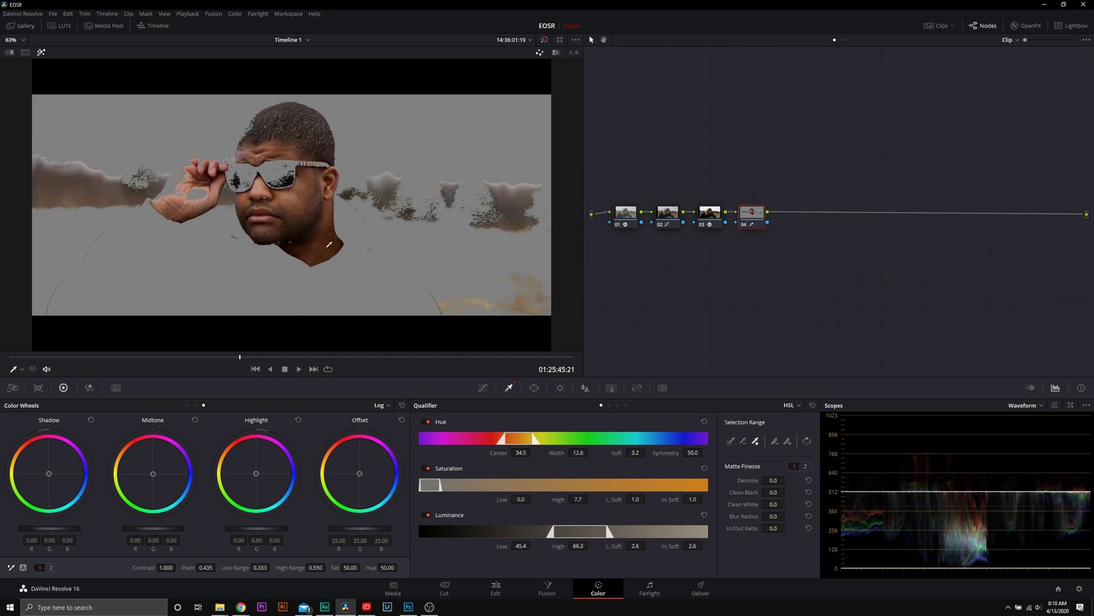
left_click(329, 244)
left_click(333, 242)
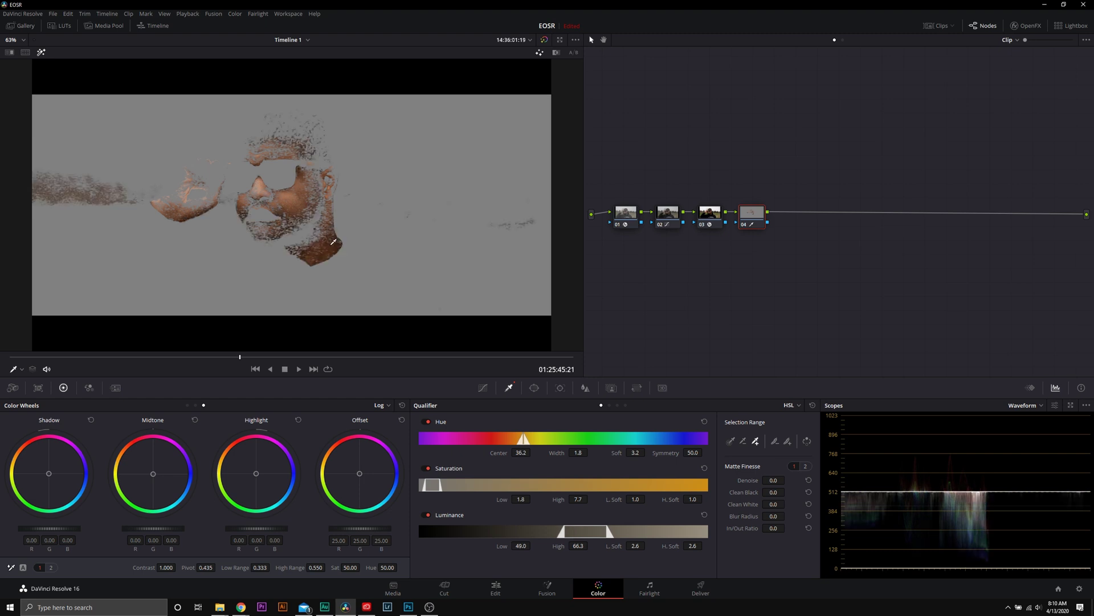
left_click(329, 228)
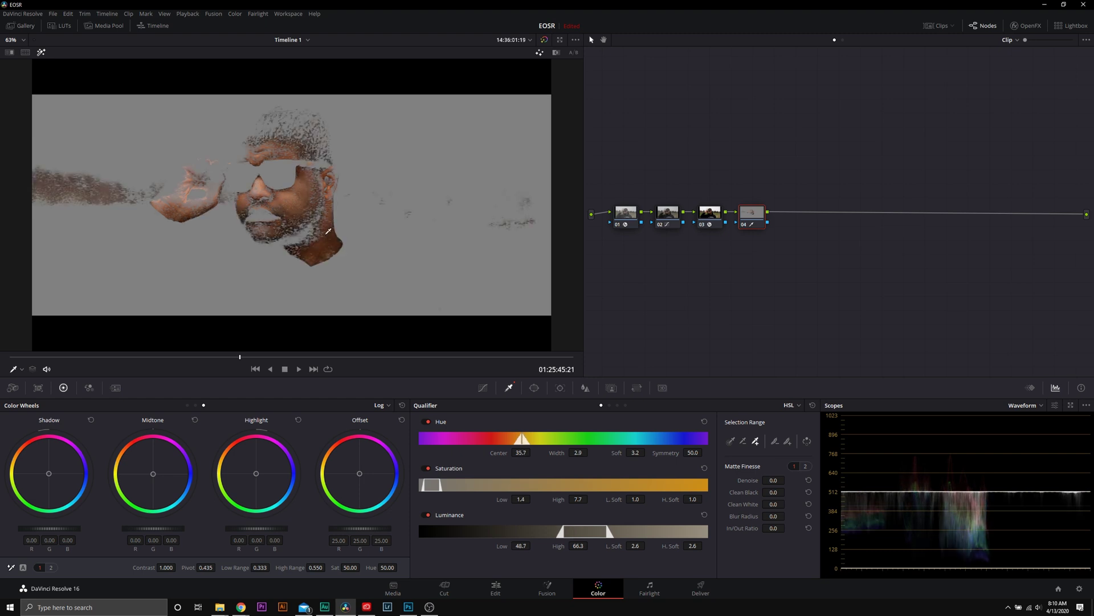
left_click(281, 210)
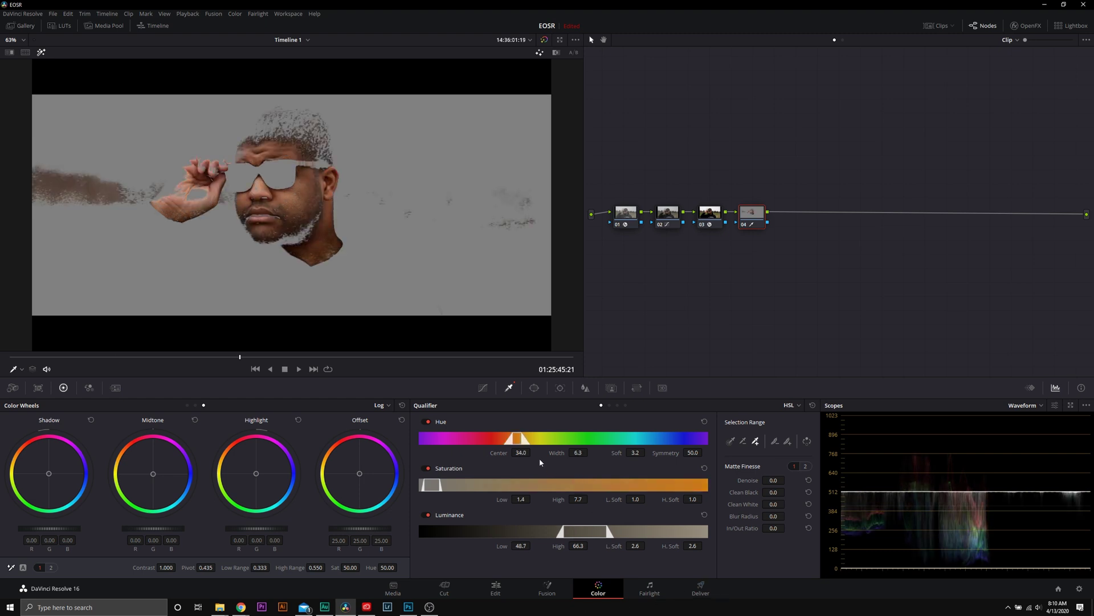
Step: Set Hue Soft to 0, Sat Low Soft to 5.5 and Lum High to 73.6
double_click(635, 452)
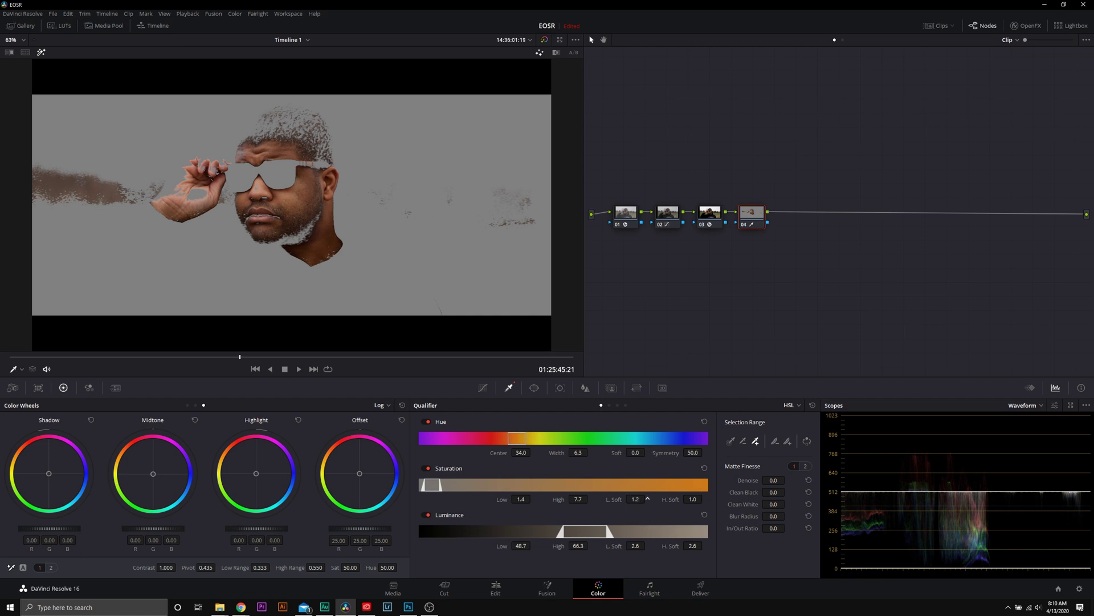
left_click_drag(648, 498, 647, 498)
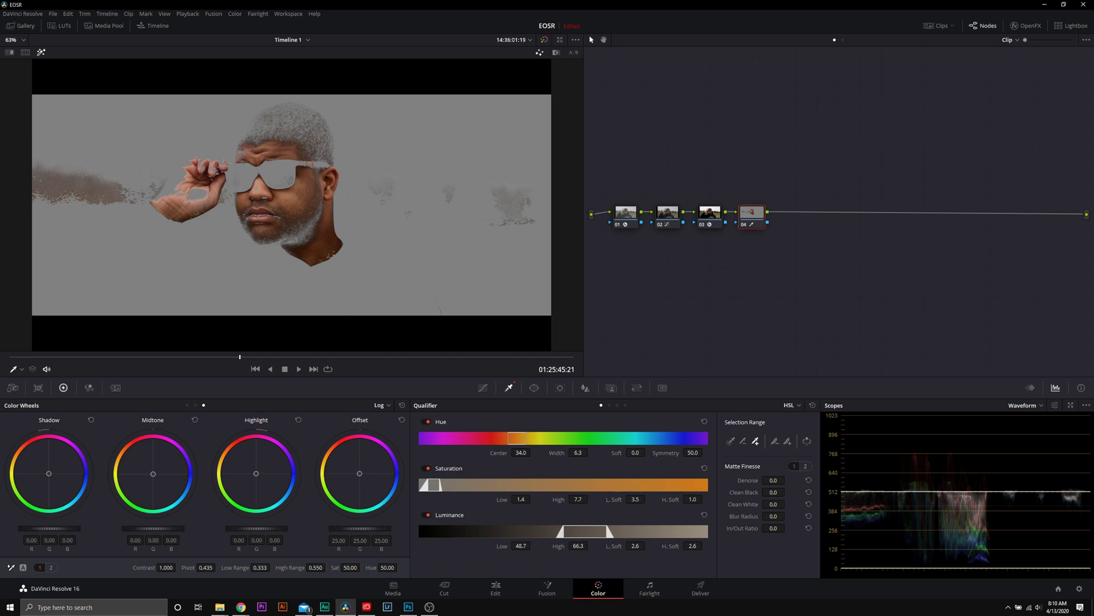
left_click_drag(615, 500, 688, 508)
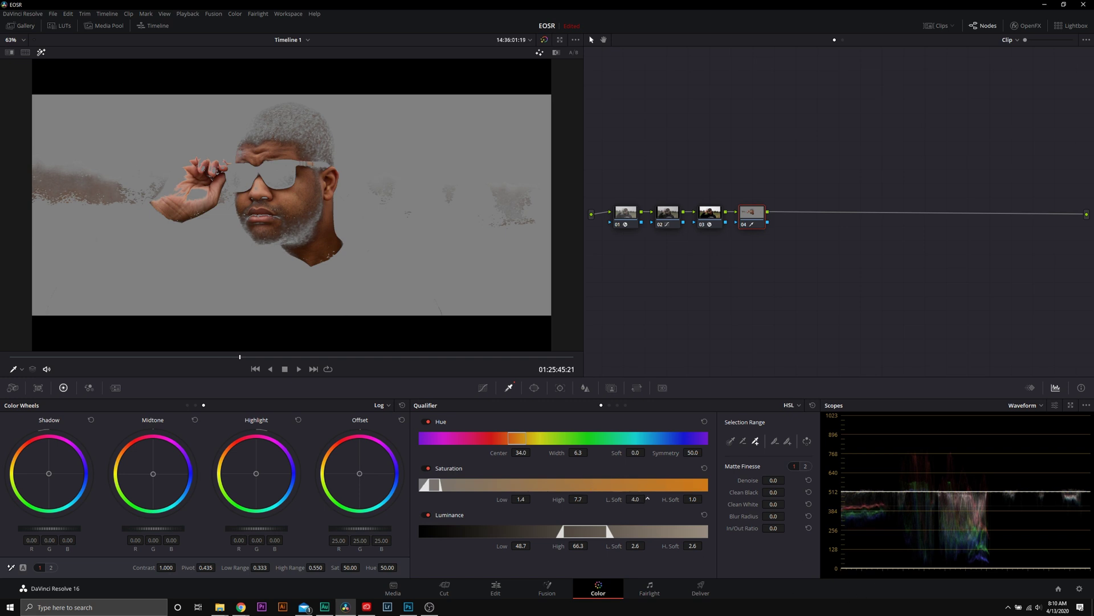
left_click(195, 204)
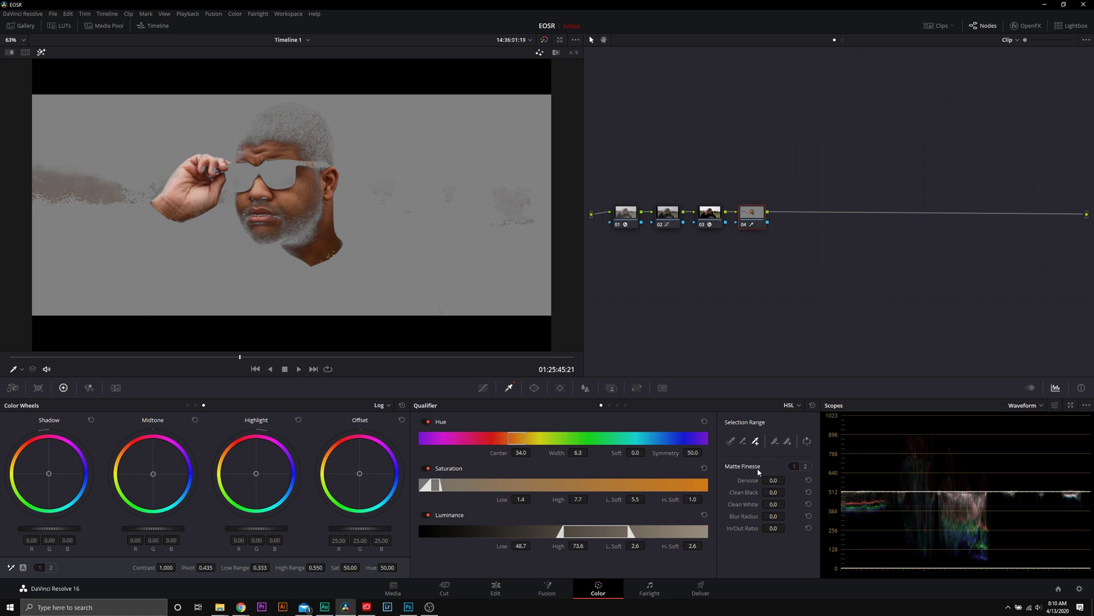
Step: Raise Matte Finesse Denoise to 14.8 on node 04's skin key
left_click_drag(775, 480, 787, 504)
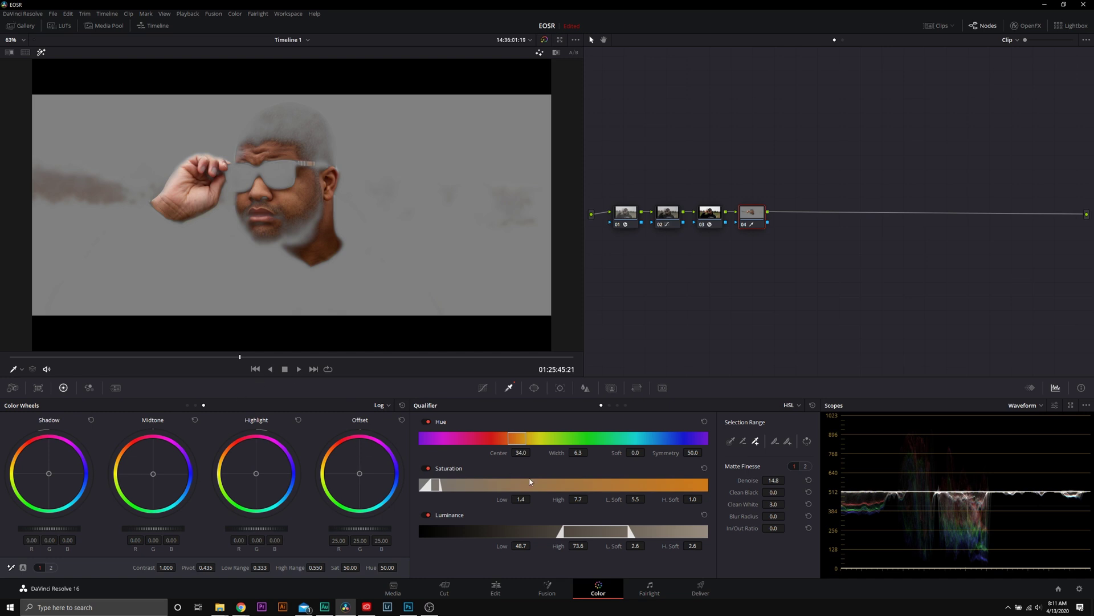
Step: Add a circular power window and fit it around the man's face
left_click(534, 387)
left_click(429, 468)
left_click_drag(292, 220, 277, 183)
left_click_drag(359, 260, 328, 247)
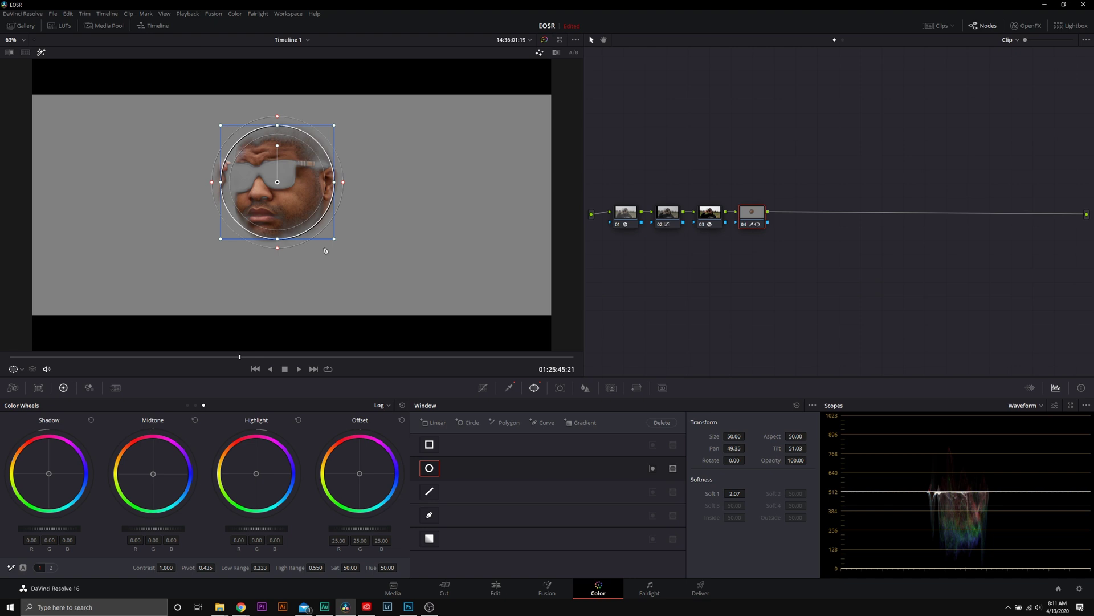
Step: Show the vectorscope, recentre the circle over the face, and shift Offset slightly toward blue
left_click(1024, 405)
left_click(1035, 438)
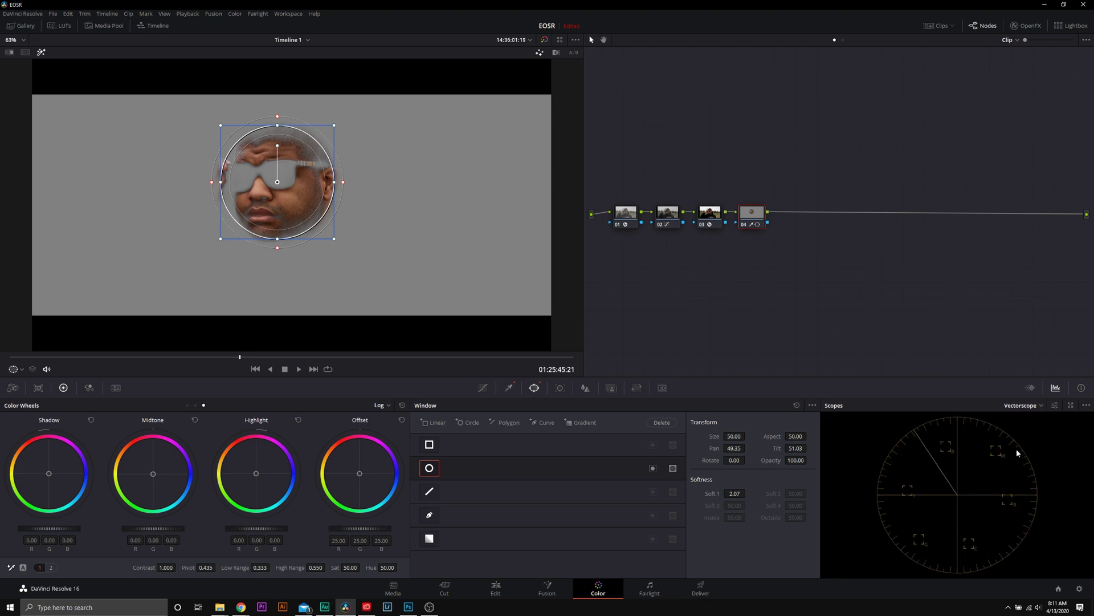
left_click(1056, 405)
left_click(1001, 536)
left_click(1002, 536)
left_click_drag(259, 216, 290, 239)
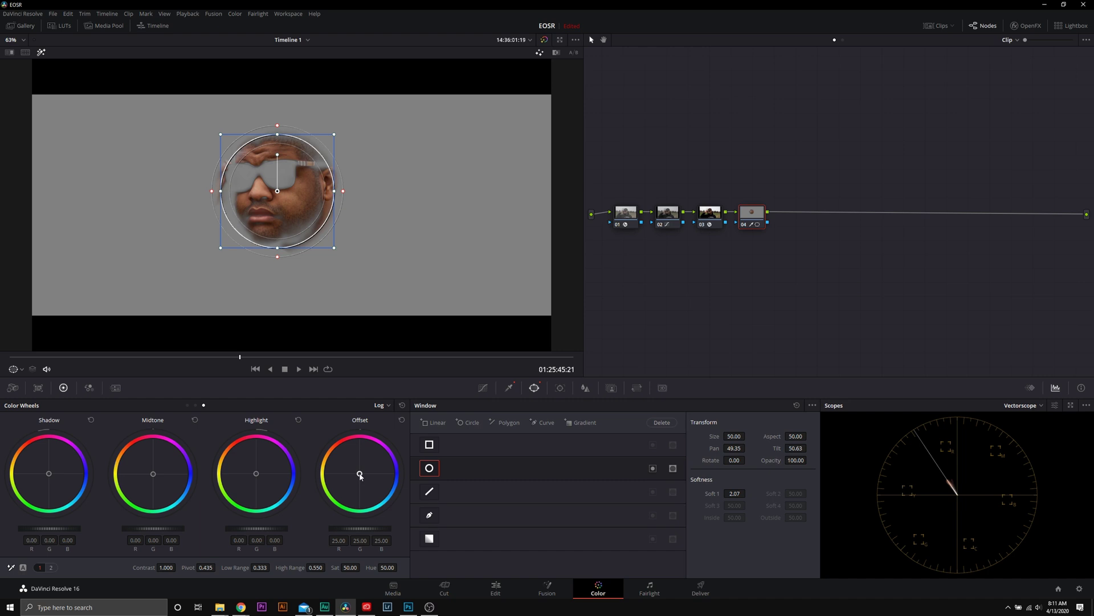
left_click_drag(359, 474, 362, 475)
Step: Turn off the circle window and cool the skin's shadows and highlights slightly toward blue
left_click(429, 468)
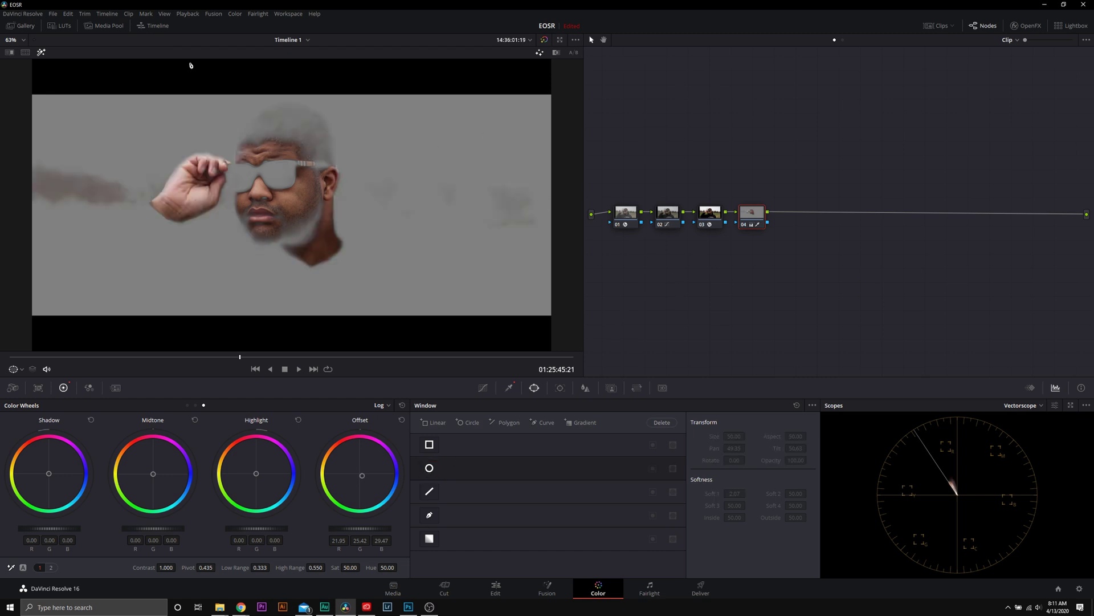
left_click(43, 53)
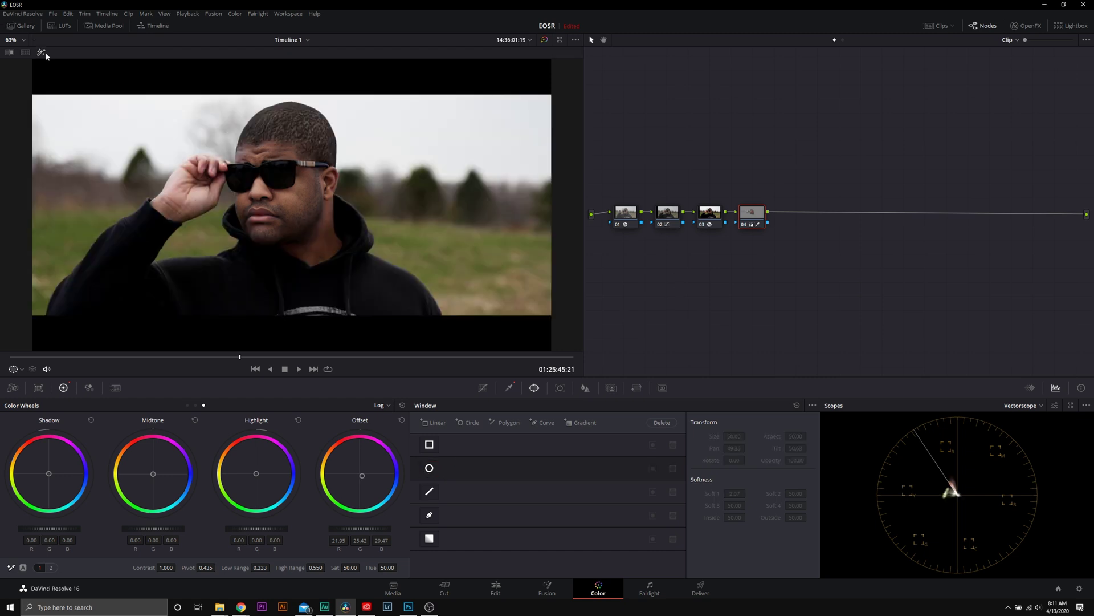
left_click(746, 226)
left_click(747, 225)
left_click(41, 52)
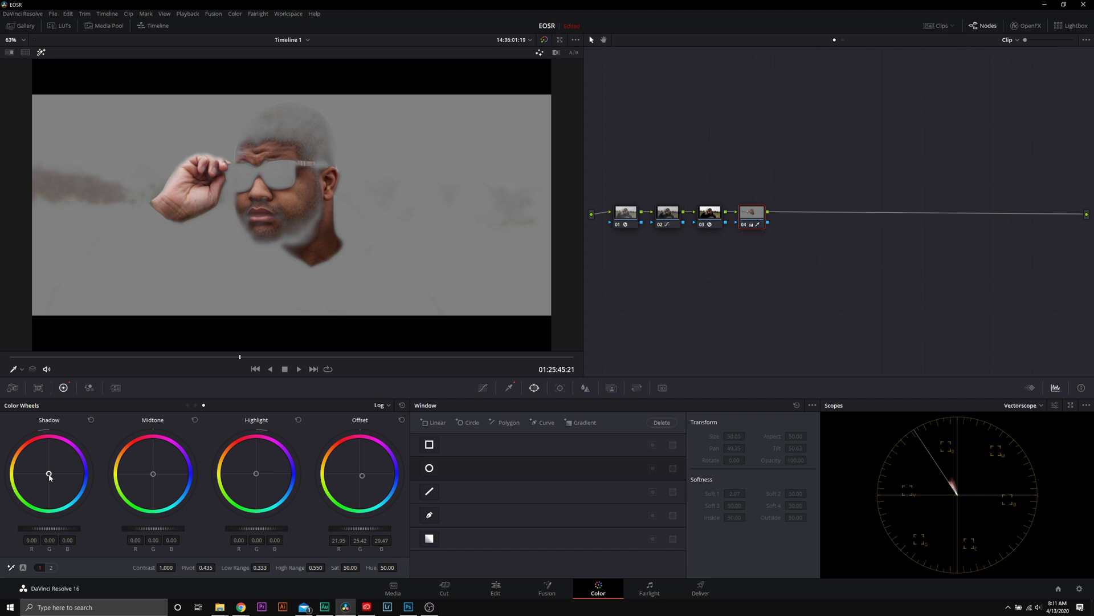
left_click_drag(49, 473, 53, 476)
left_click_drag(256, 478, 258, 479)
left_click(42, 51)
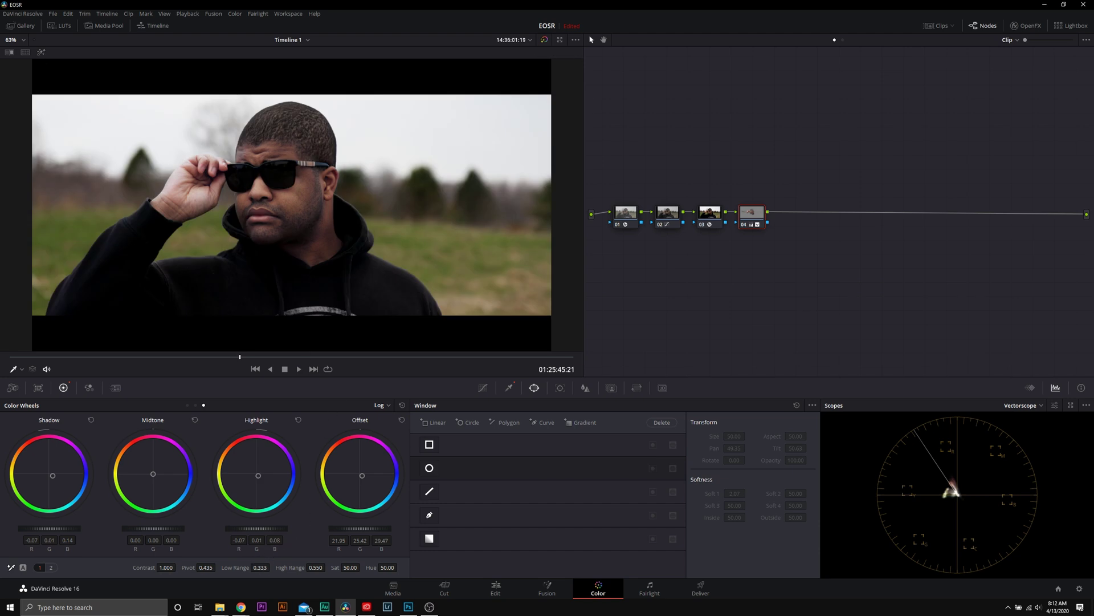
Step: Narrow node 04's tonal ranges to Low 0.093 and High 0.338
left_click_drag(279, 568, 272, 567)
left_click_drag(311, 568, 328, 567)
left_click_drag(328, 567, 328, 567)
Step: Compare node 04 on and off, then re-enable the circle window on the skin key
left_click(743, 226)
left_click(742, 226)
left_click(46, 53)
left_click(429, 467)
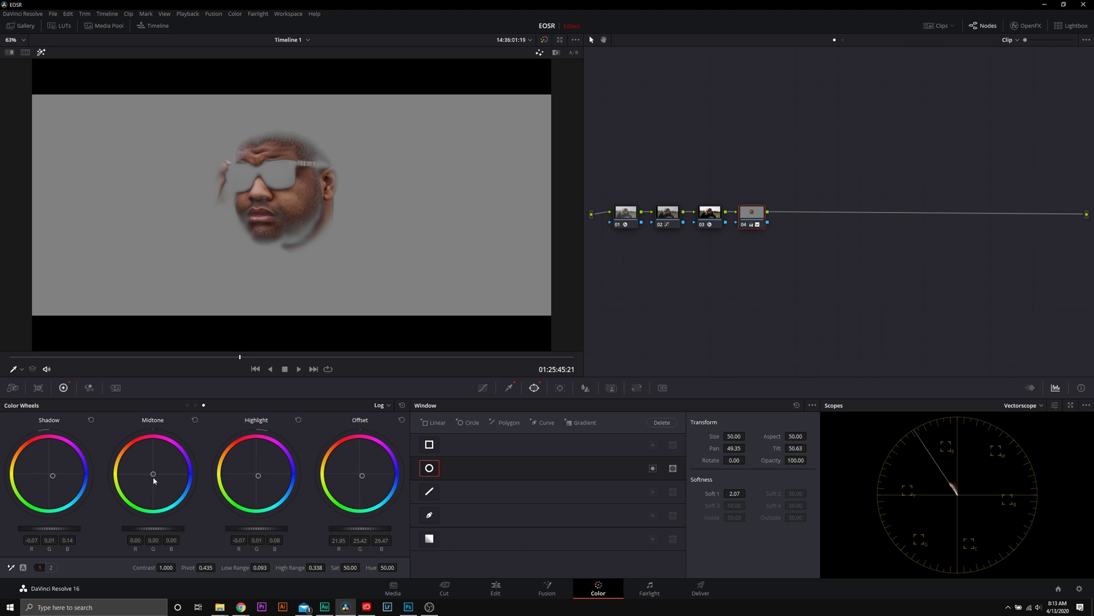
Step: Warm the skin midtones slightly and raise node 04's saturation from 50 to 56.70
mouse_move(153, 475)
left_mouse_down()
mouse_move(136, 465)
mouse_move(113, 478)
left_mouse_up()
left_click_drag(113, 478, 146, 466)
left_click(41, 52)
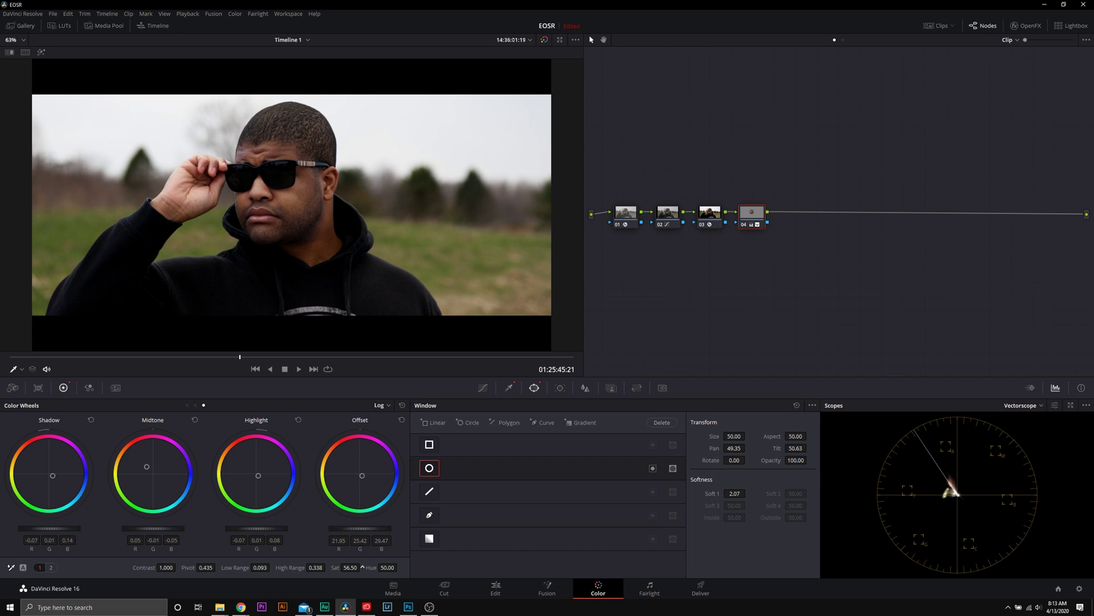
left_click_drag(362, 567, 364, 567)
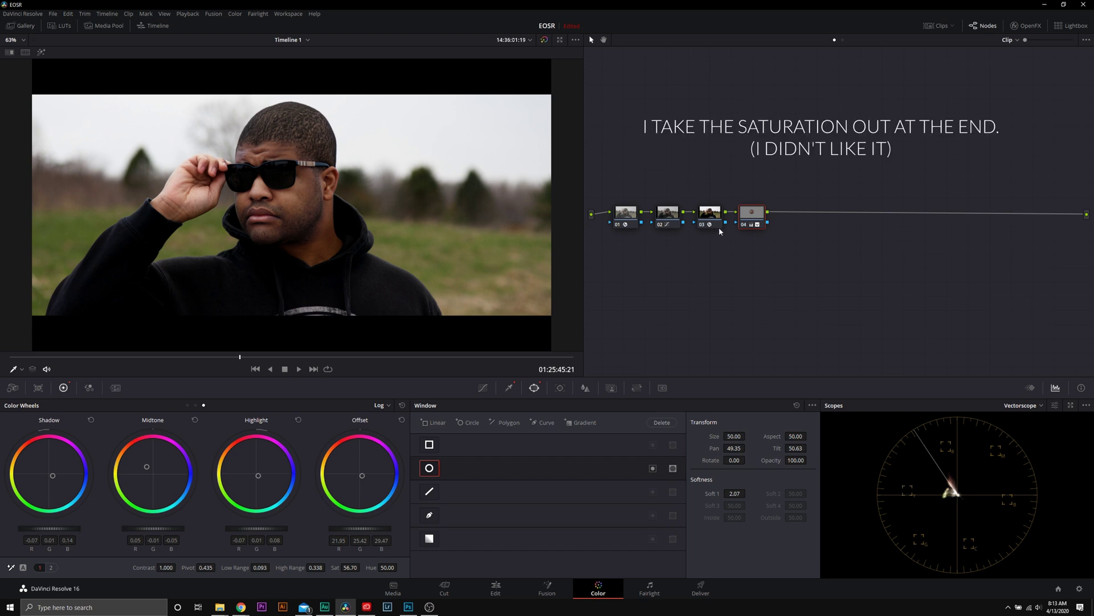
Step: Add serial node 05 after the skin node 04
right_click(751, 212)
mouse_move(787, 254)
left_click(749, 220)
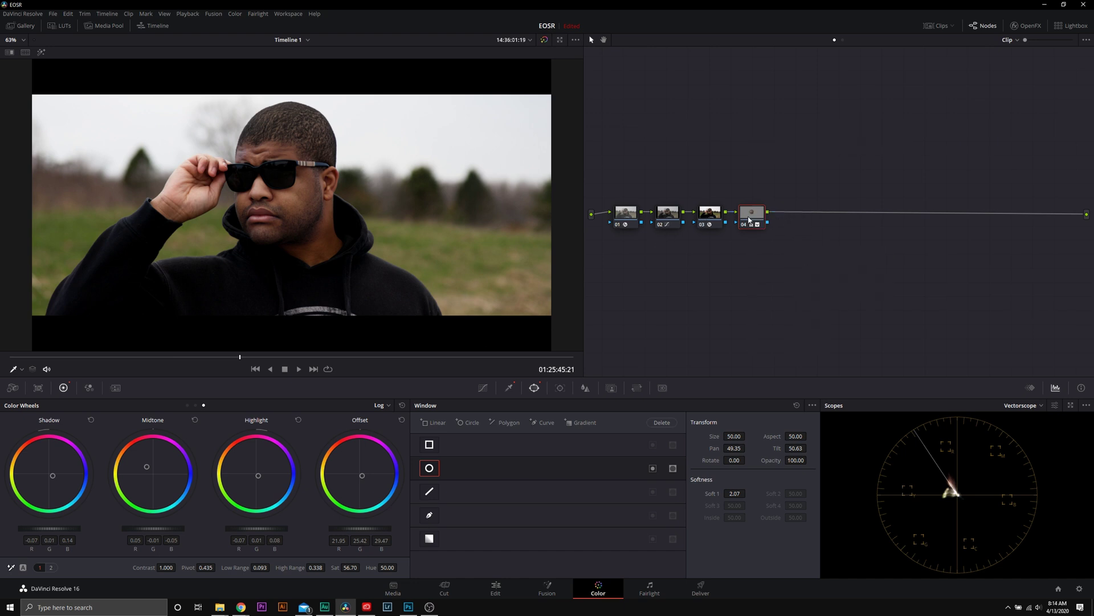
right_click(749, 220)
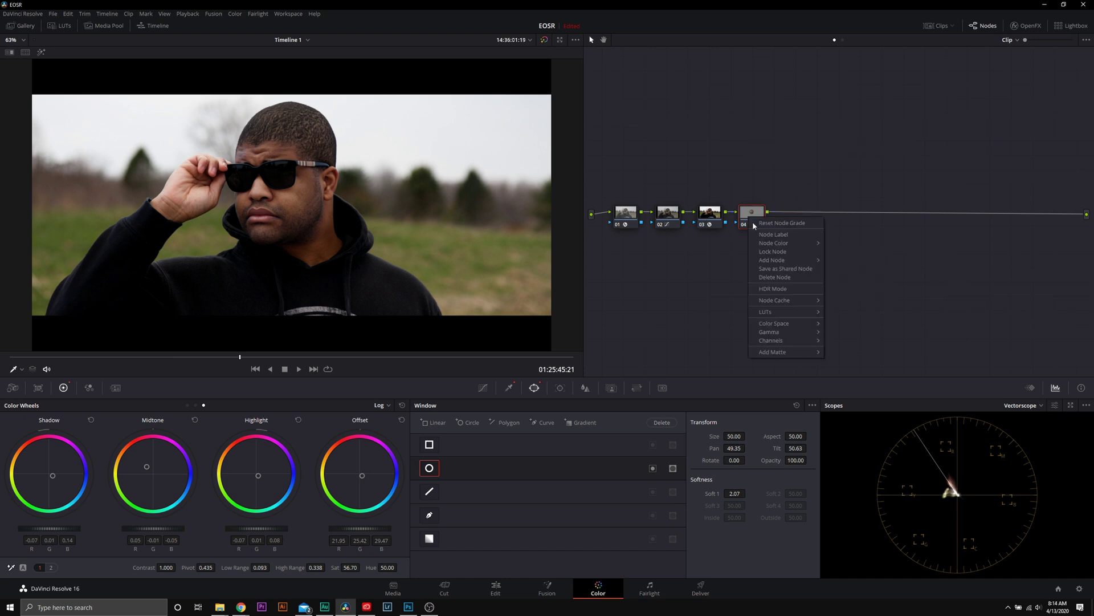
mouse_move(787, 256)
left_click(852, 265)
Step: Add layer node 07 below node 05 and feed node 04's key output into it
right_click(802, 222)
mouse_move(834, 265)
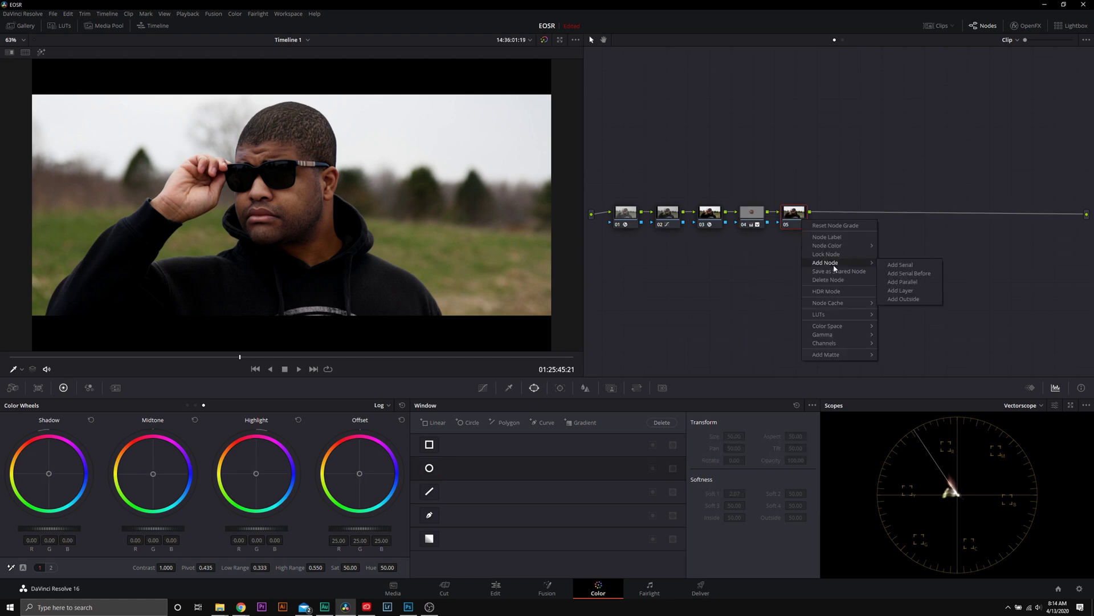
left_click(900, 291)
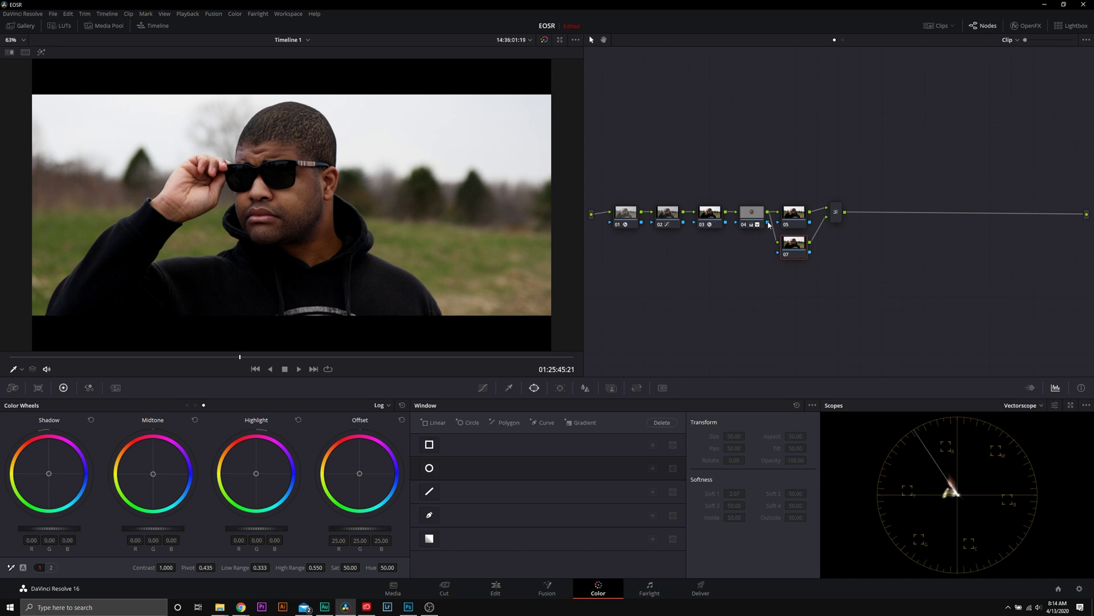
left_click_drag(768, 224, 777, 253)
left_click(751, 213)
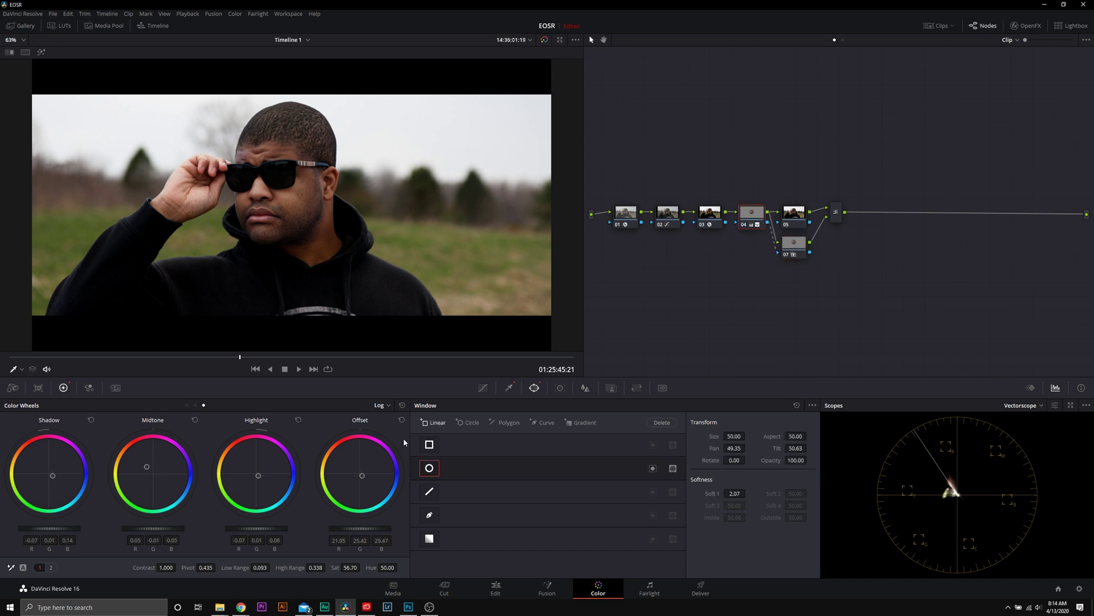
left_click(41, 52)
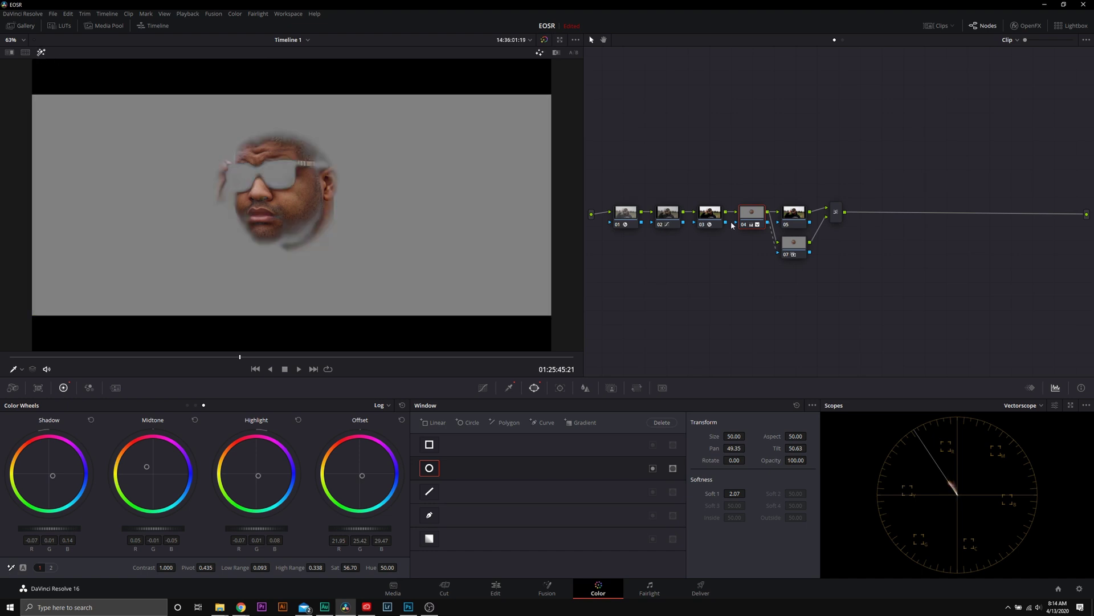
Step: Turn off the skin key's circle window and tint node 05's shadows and midtones toward blue
left_click(431, 469)
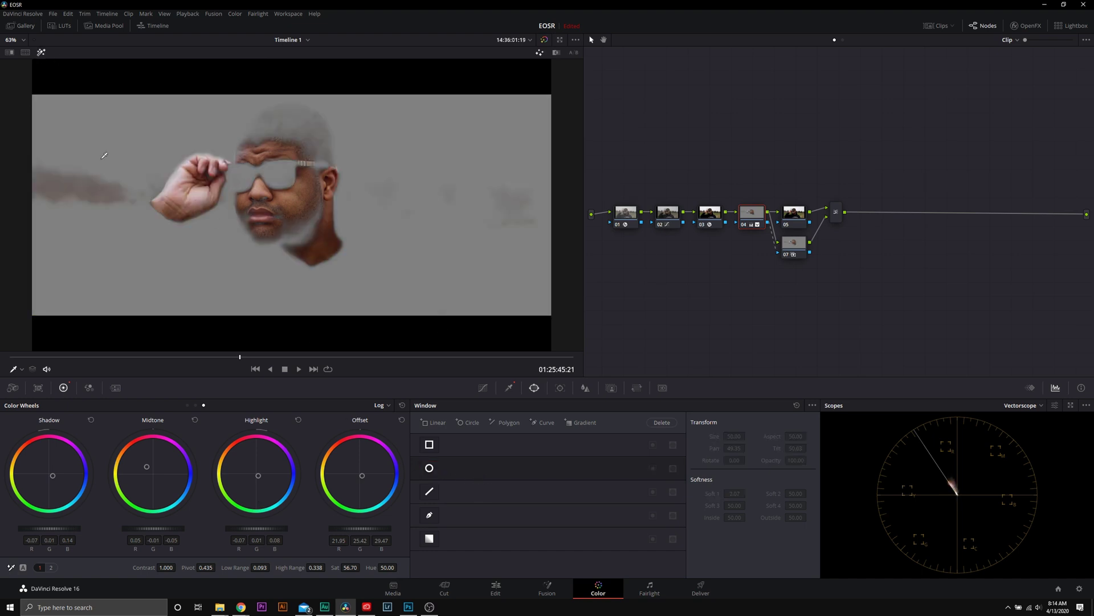
left_click(40, 50)
key("alt+shift+apostrophe")
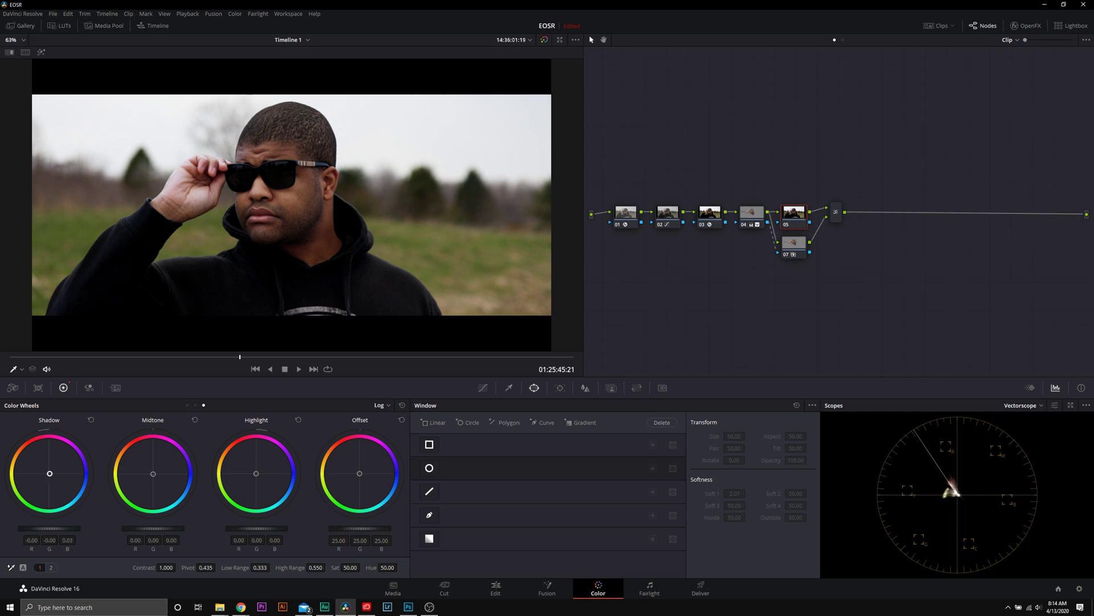
left_click_drag(49, 473, 54, 473)
left_click_drag(155, 479, 178, 502)
Step: Set node 05's Low Range to 0.017 and High Range to 0.730, comparing with bypass
left_click_drag(266, 569, 271, 567)
left_click_drag(272, 568, 272, 567)
left_click_drag(328, 566, 328, 566)
left_click_drag(328, 566, 328, 566)
left_click(544, 40)
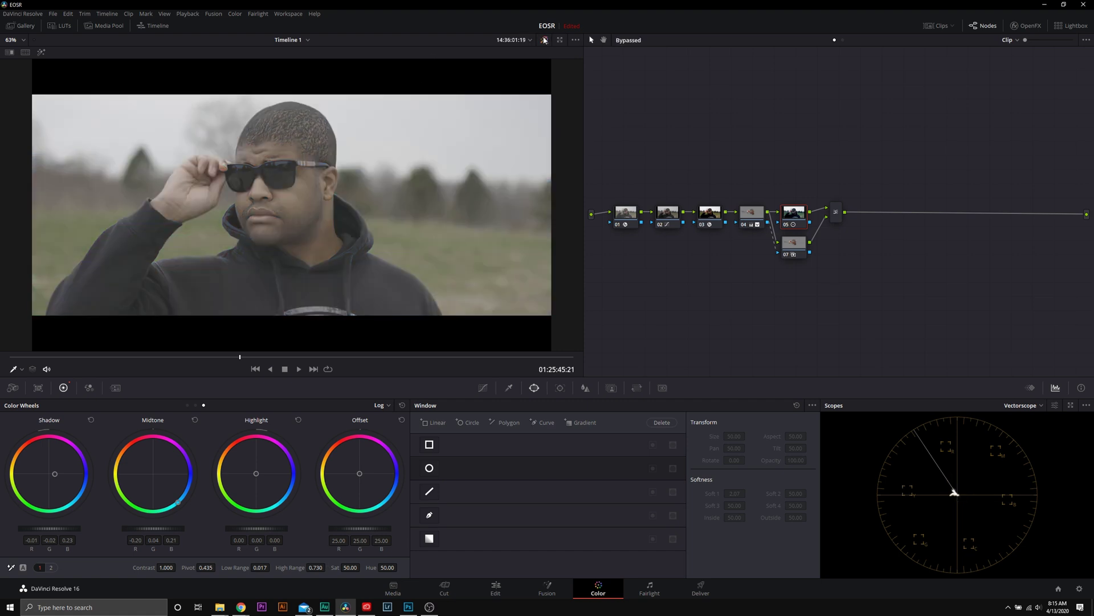
left_click(545, 40)
left_click(544, 40)
left_click(544, 40)
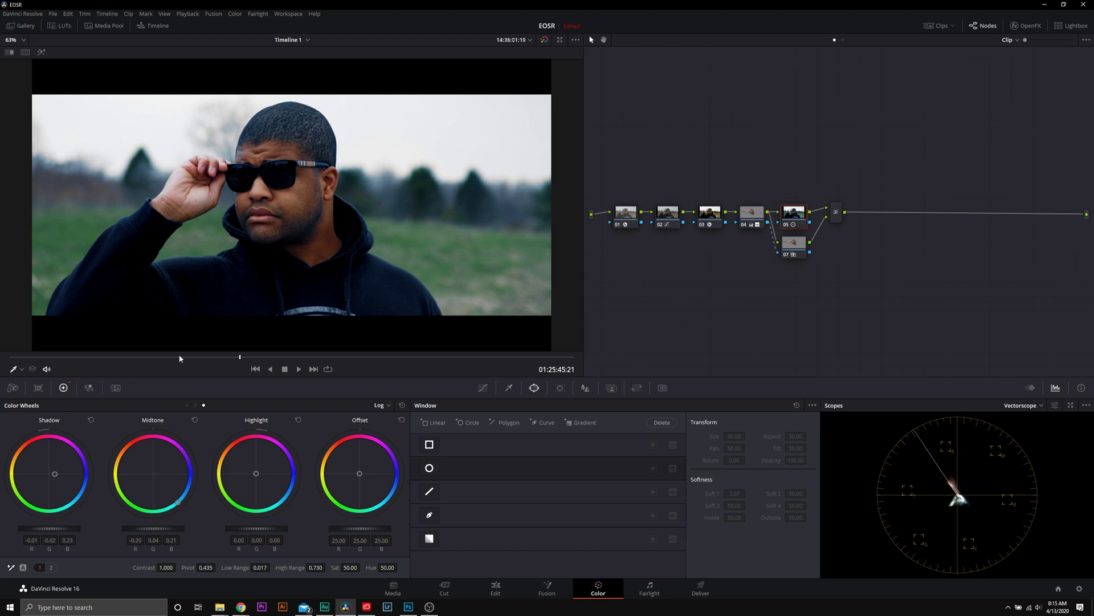
Step: On node 05's Lum vs Sat curve, drop darkest-tone saturation and shape the roll-off with two points
left_click(483, 388)
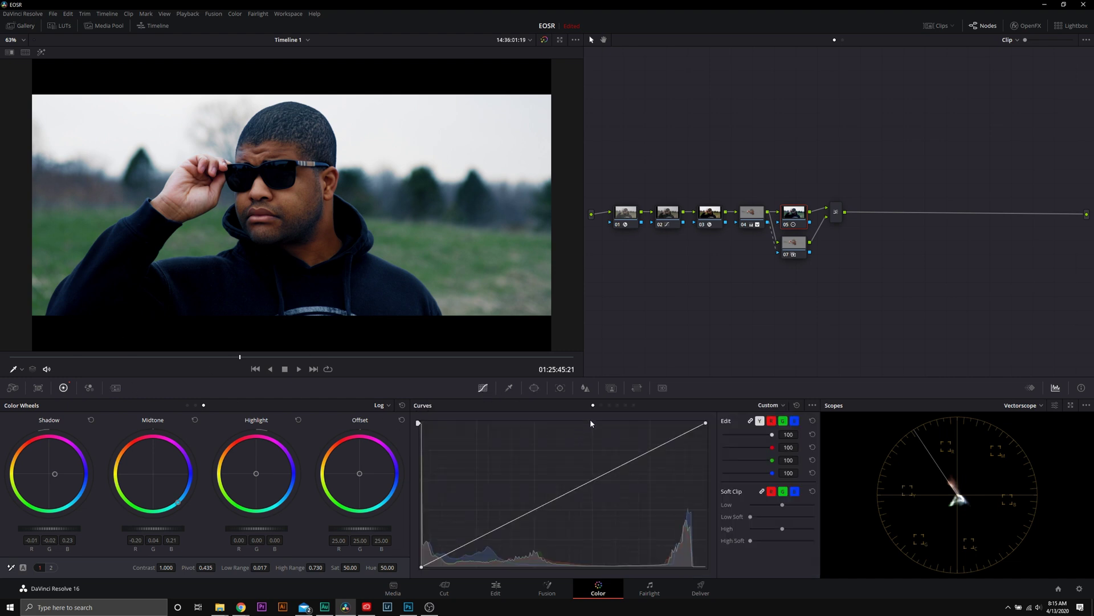
left_click(626, 405)
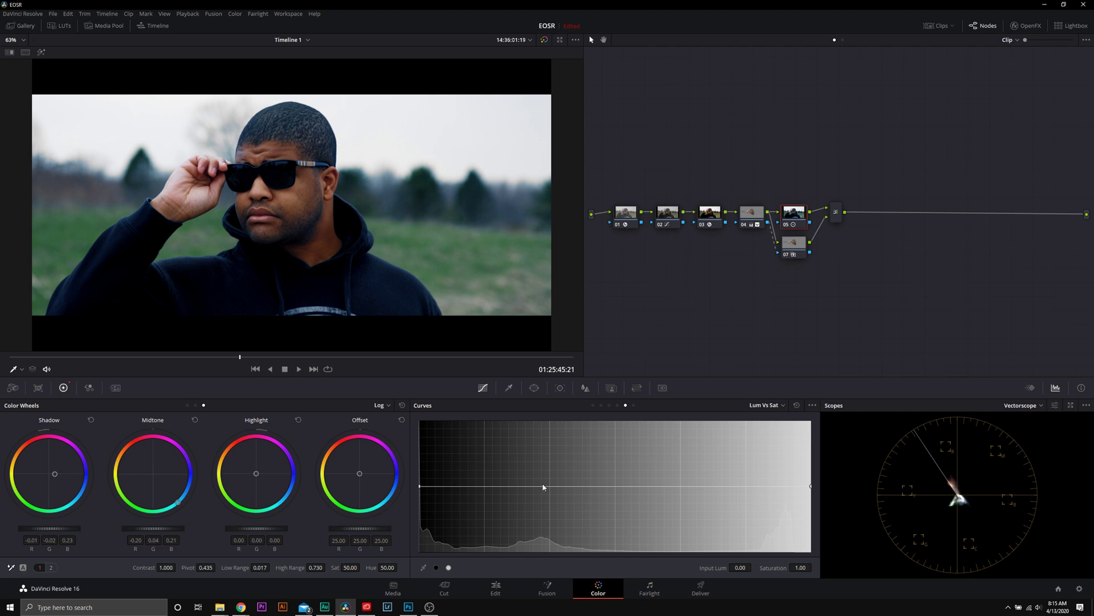
left_click_drag(421, 488, 399, 562)
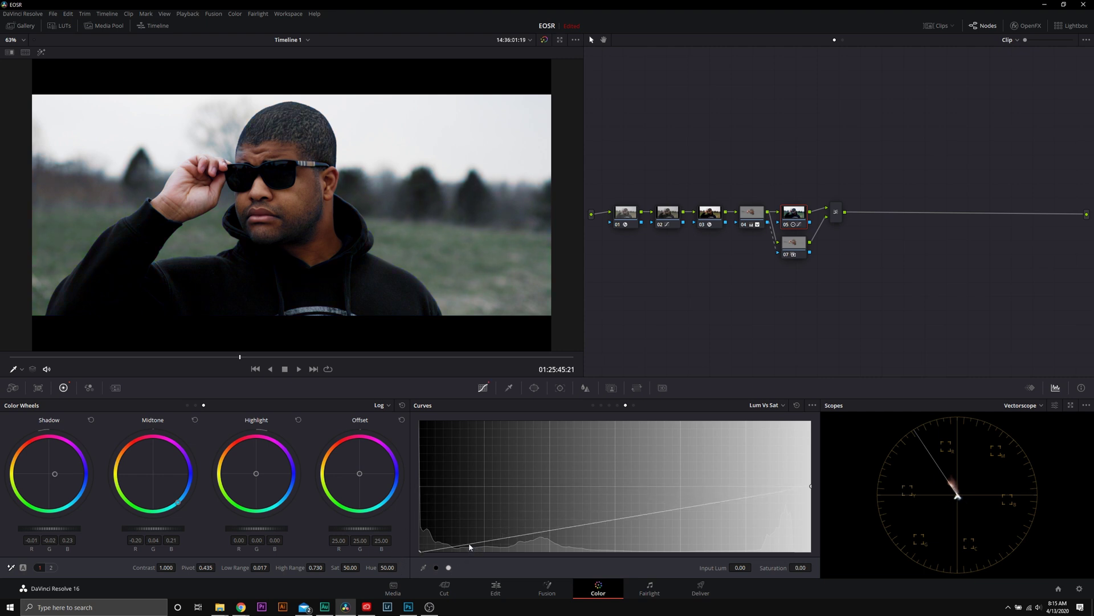
left_click_drag(474, 546, 485, 518)
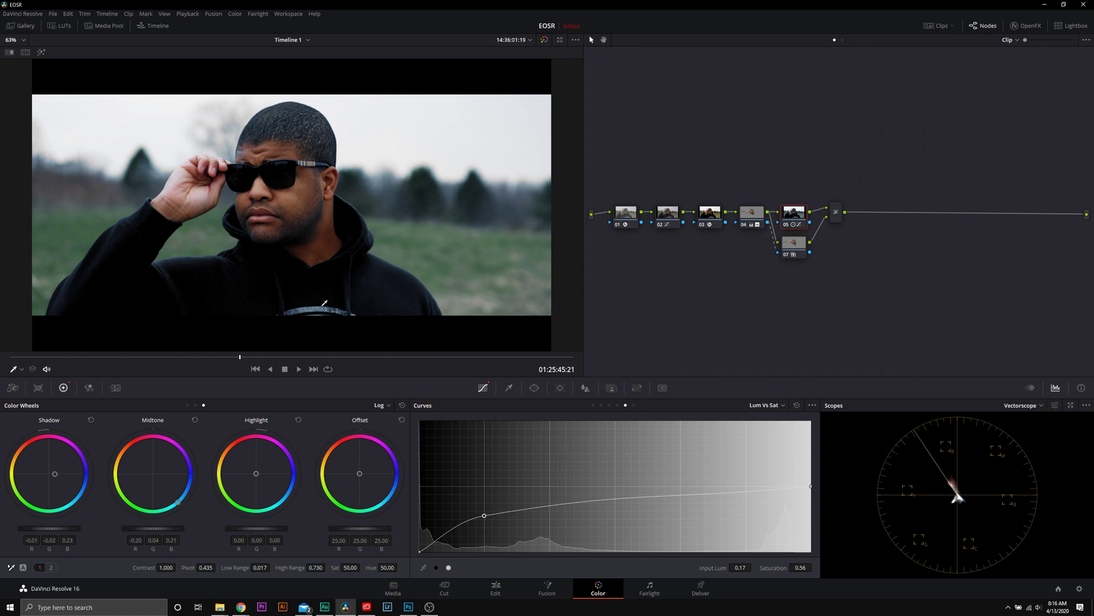
left_click_drag(528, 508, 487, 513)
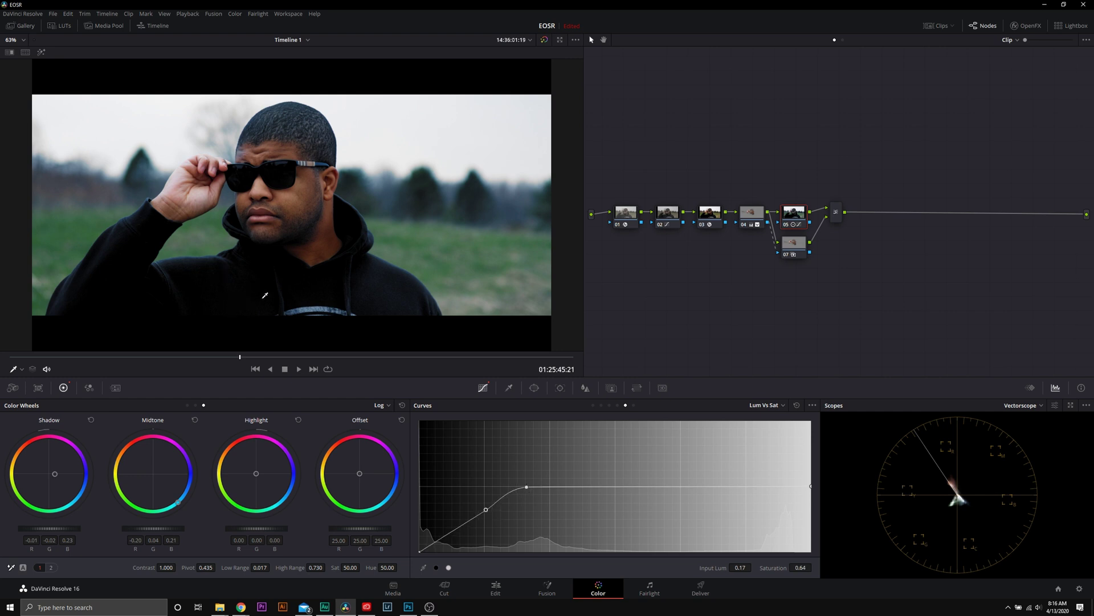
left_click(545, 39)
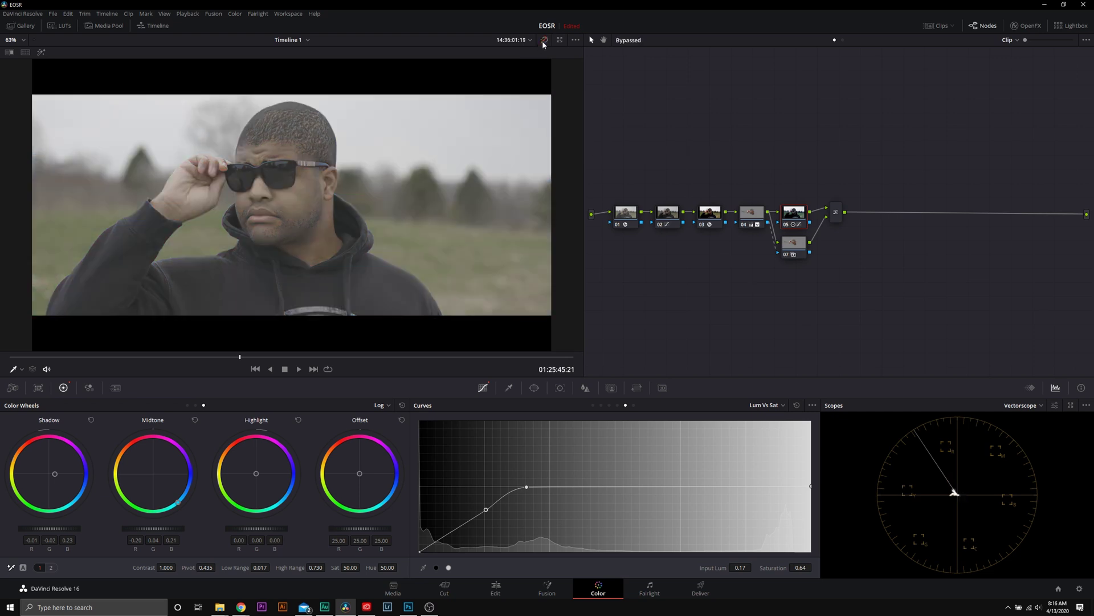
left_click(544, 39)
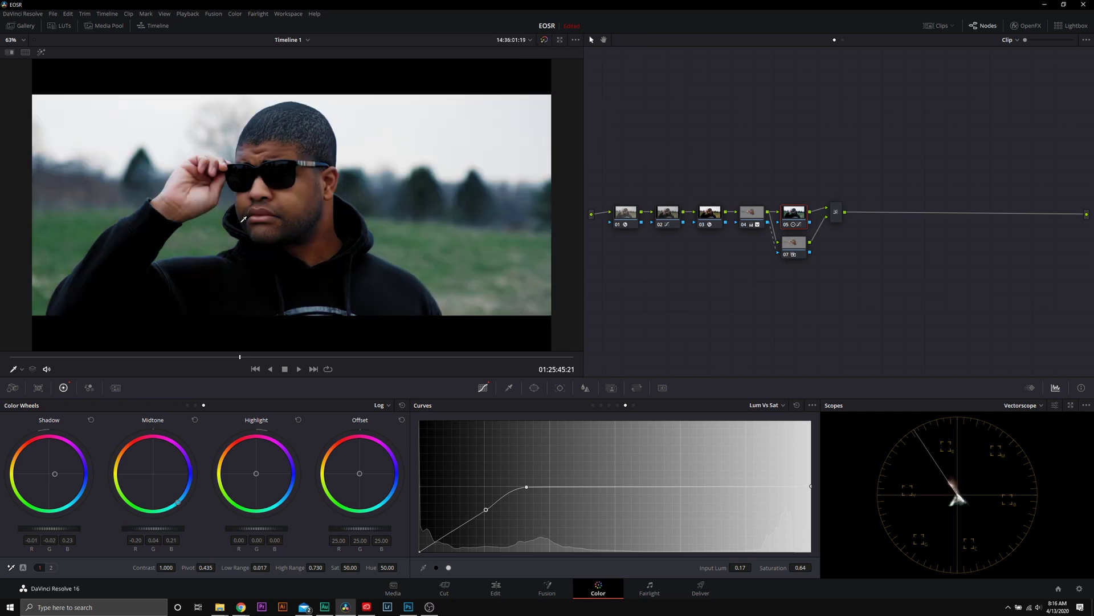
left_click(544, 40)
left_click(545, 39)
right_click(838, 217)
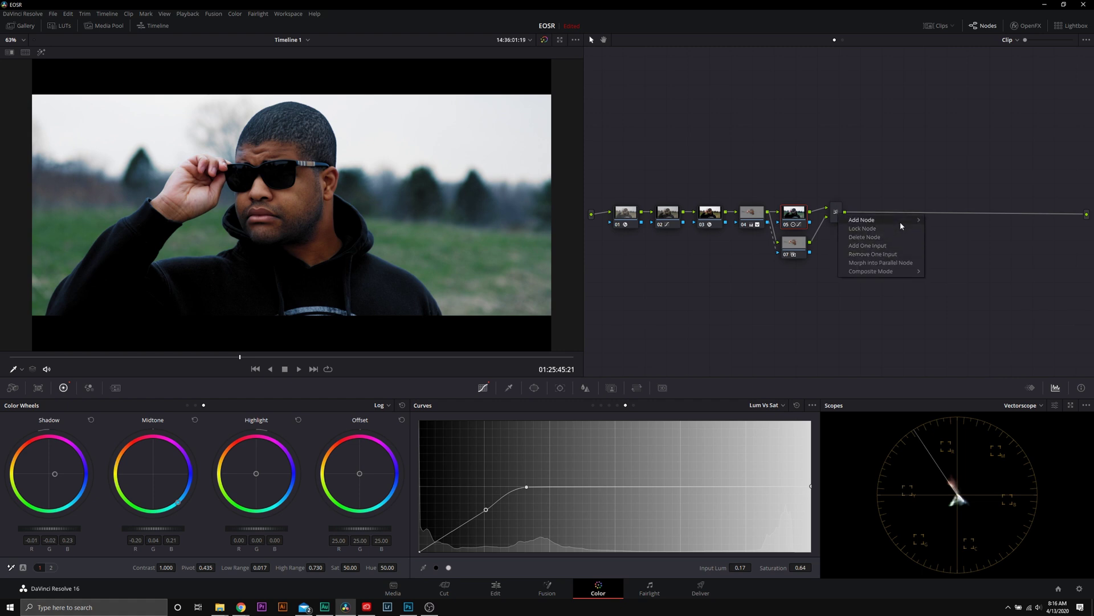
Step: Add serial node 08 after the mixer and pull its Custom curve white point down
left_click(941, 222)
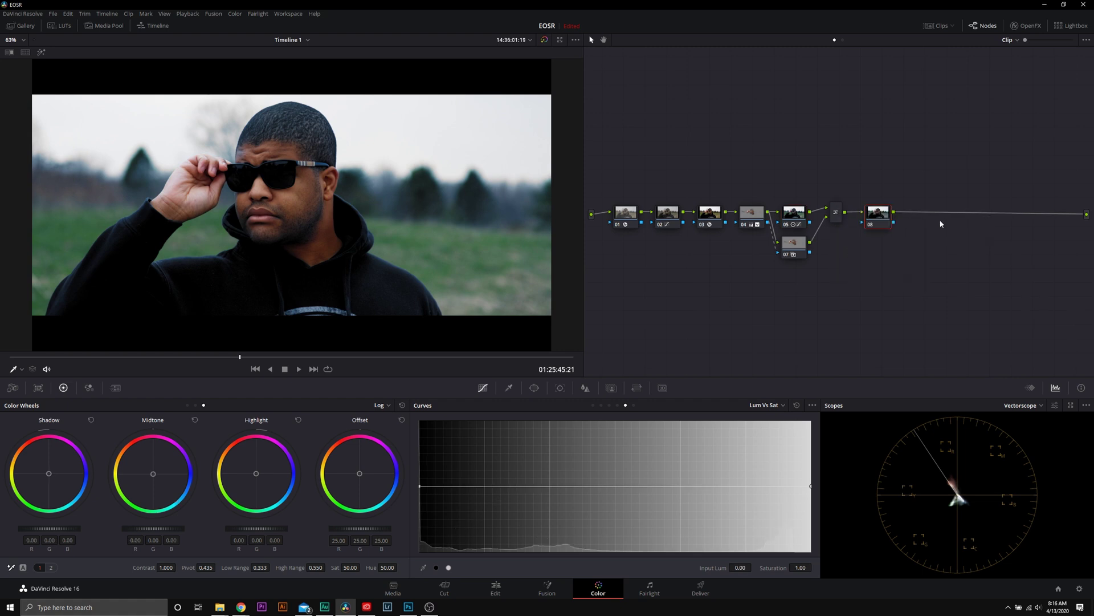
left_click(594, 405)
left_click_drag(709, 429, 723, 457)
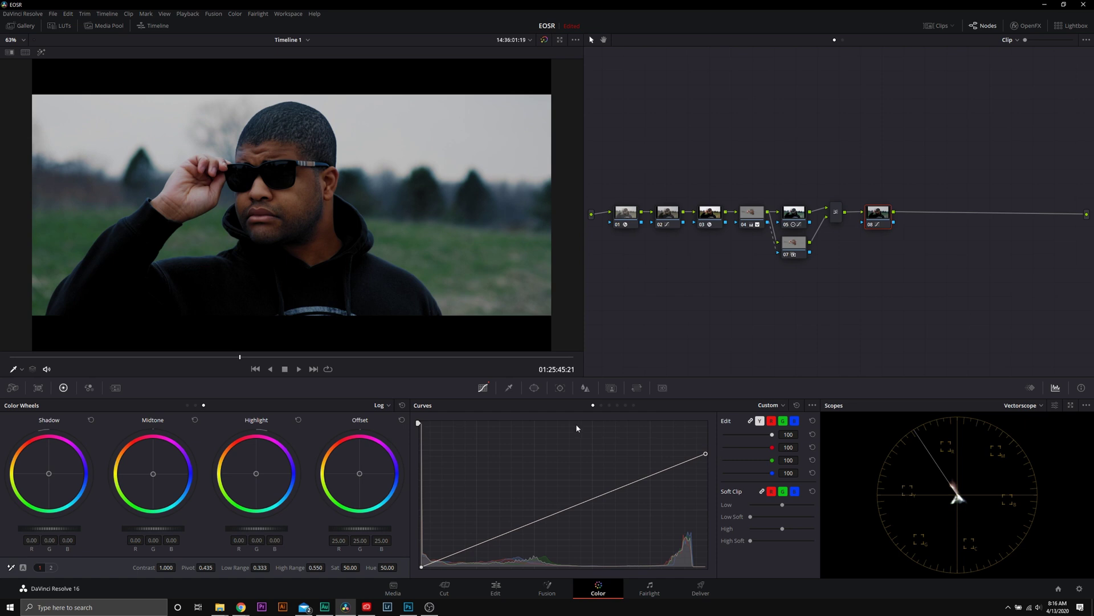
Step: Switch the scope to Waveform and raise the white point slightly, comparing with bypass
left_click(1027, 408)
left_click(1032, 430)
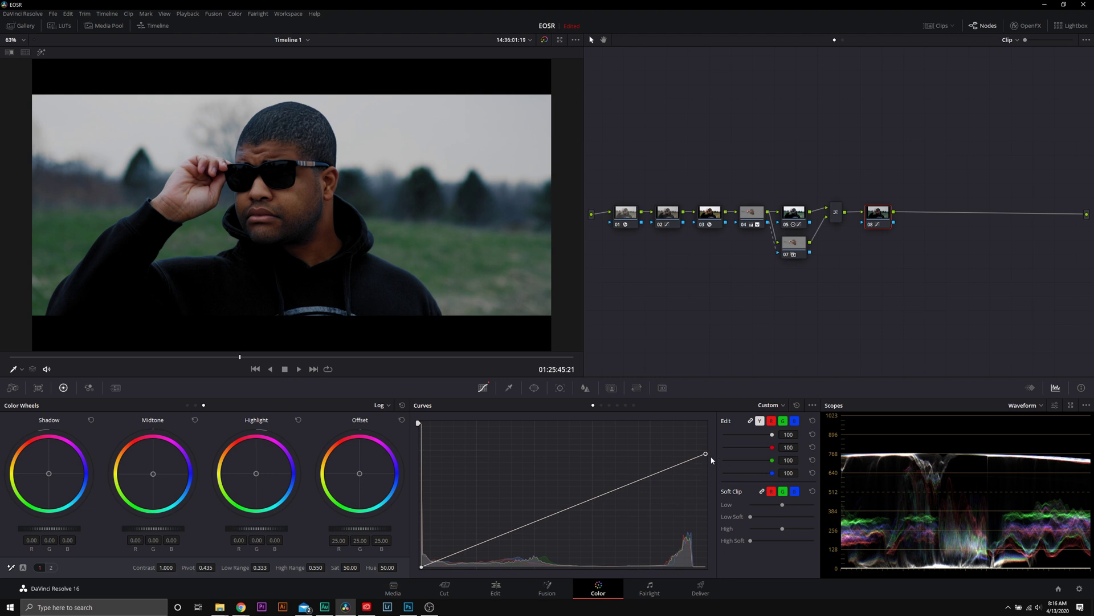
left_click_drag(710, 458, 710, 450)
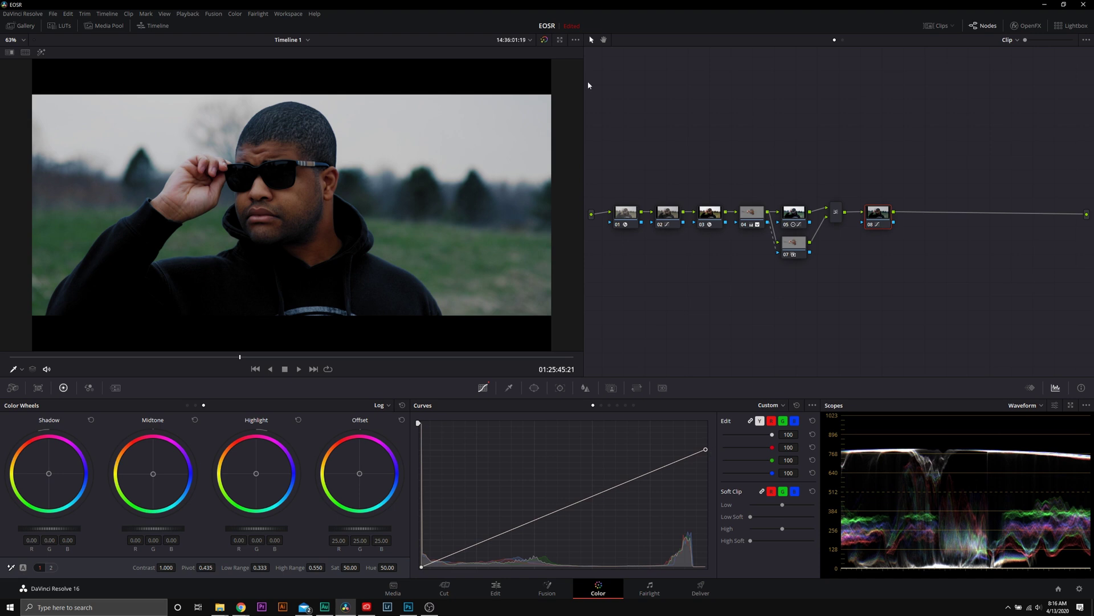
left_click(545, 39)
left_click(544, 39)
Step: Add serial node 09 after node 08 and apply the Film Grain effect to it
right_click(878, 212)
mouse_move(921, 251)
left_click(981, 258)
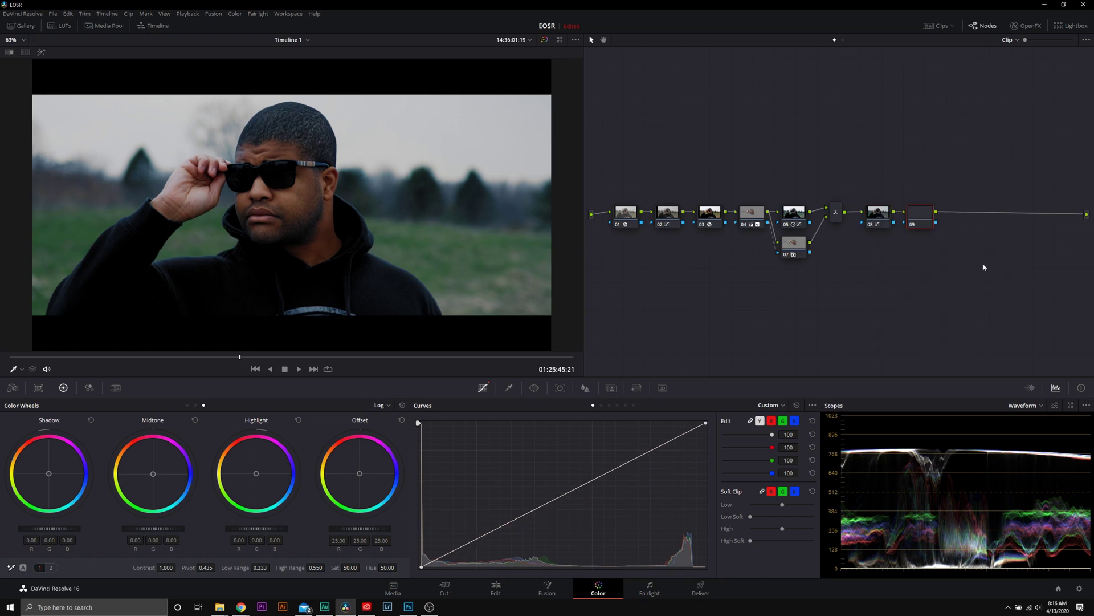
left_click(1026, 26)
scroll(994, 317, "down", 5)
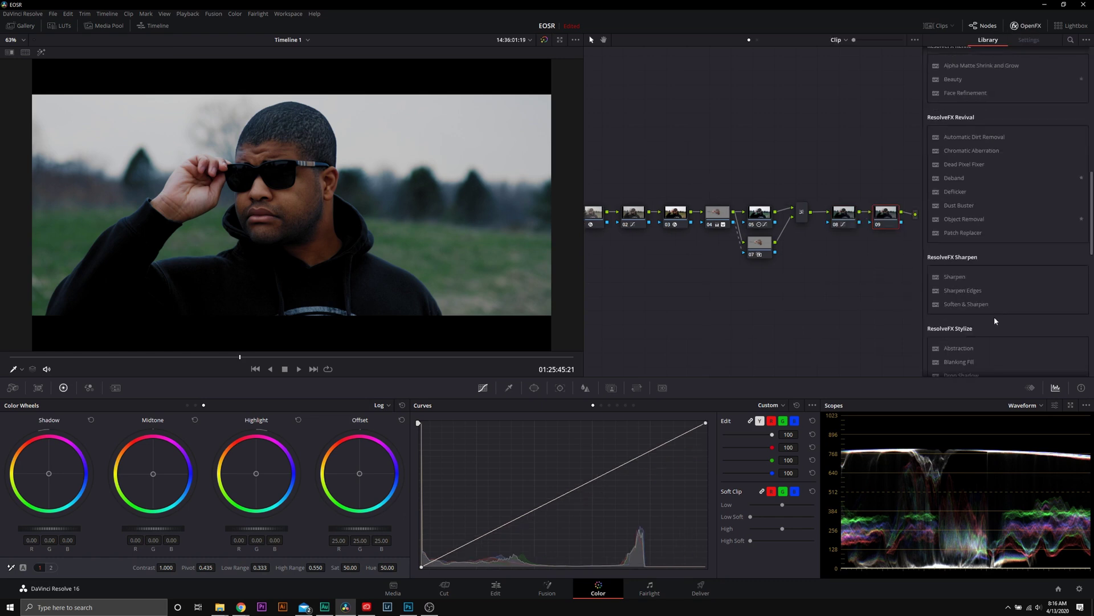
scroll(969, 353, "down", 7)
left_click(1026, 26)
left_click(1026, 26)
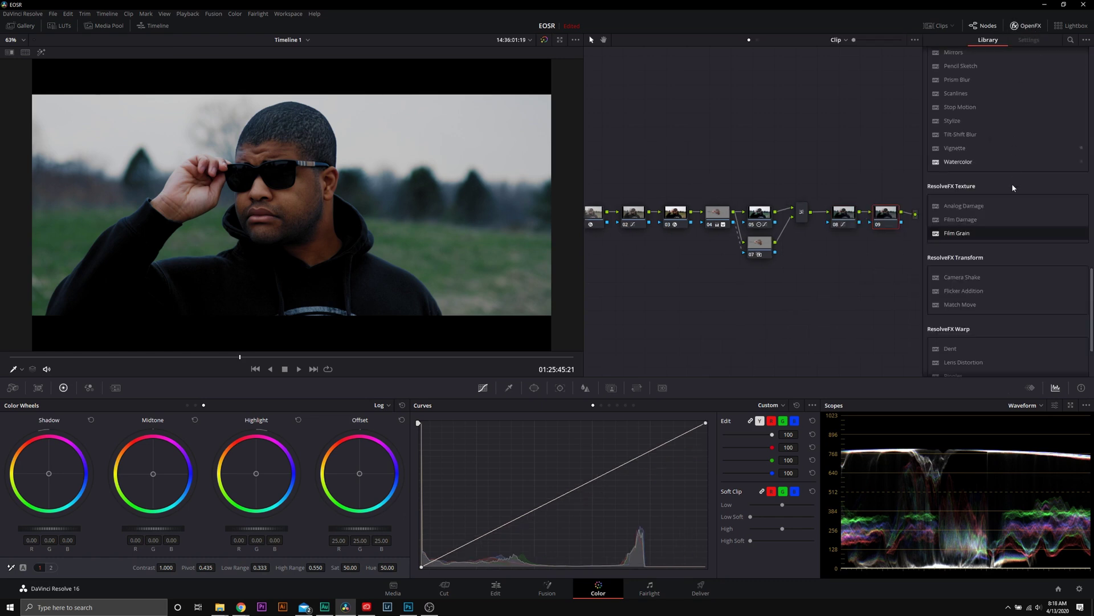
left_click_drag(990, 228, 886, 216)
Step: Choose the 35mm grain preset with maximum grain strength and raised opacity
left_click(1017, 73)
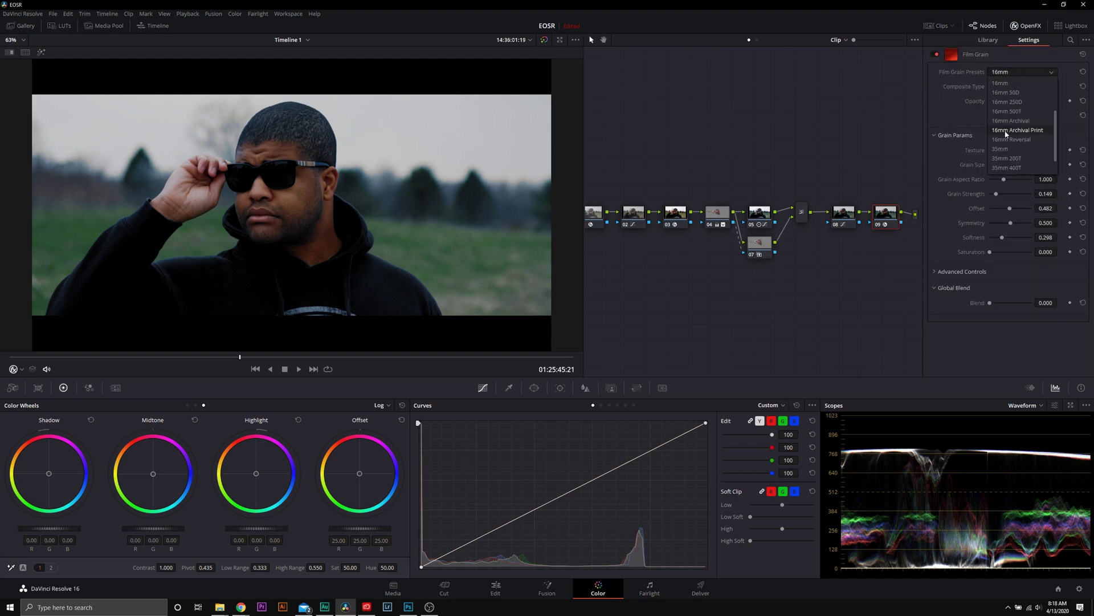
left_click(1006, 149)
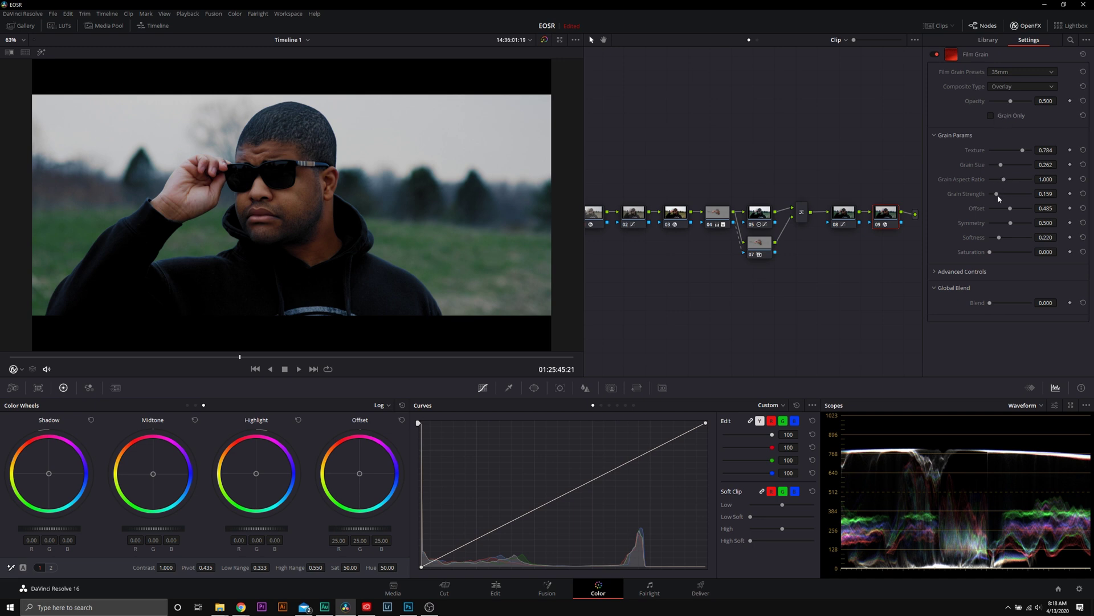
left_click_drag(997, 193, 1071, 203)
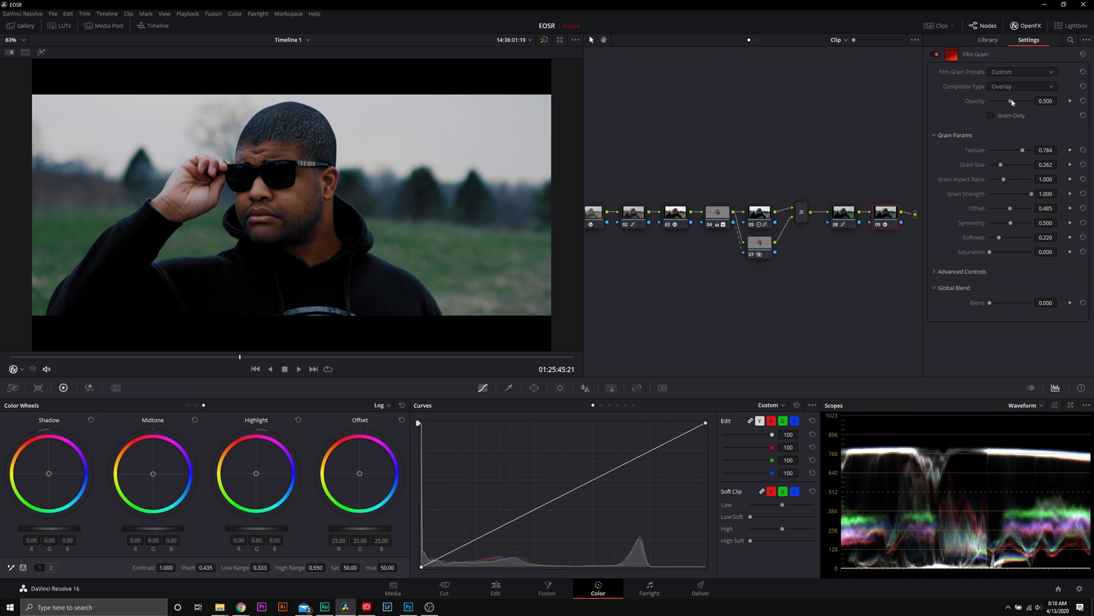
left_click_drag(1011, 101, 1018, 103)
Step: At 200% zoom, refine grain size to 0.082, then fit the view and lower opacity to 0.479
left_click(10, 41)
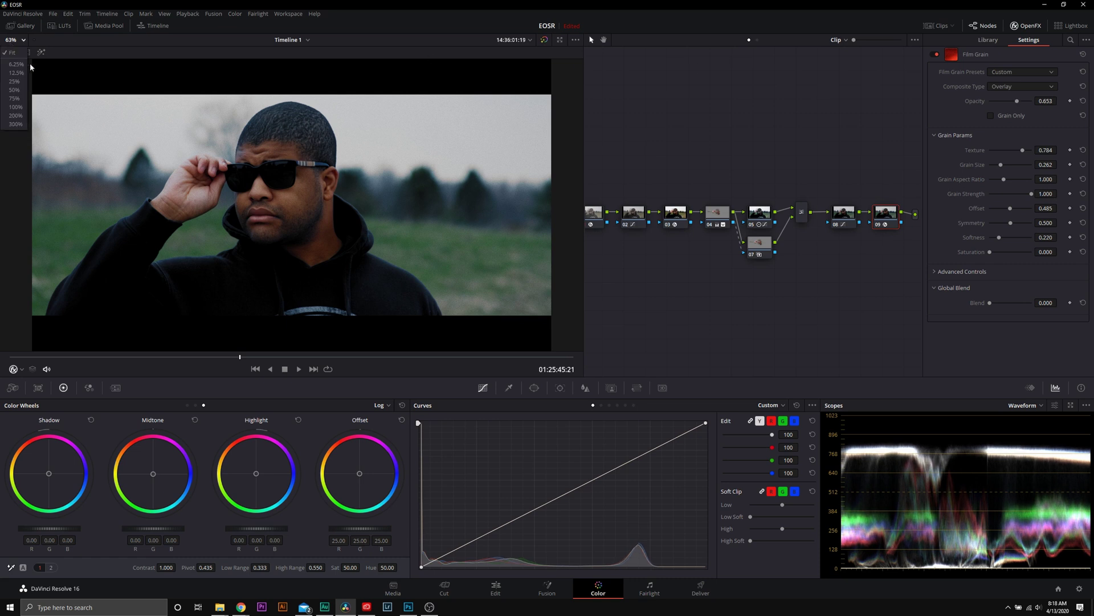
left_click(16, 115)
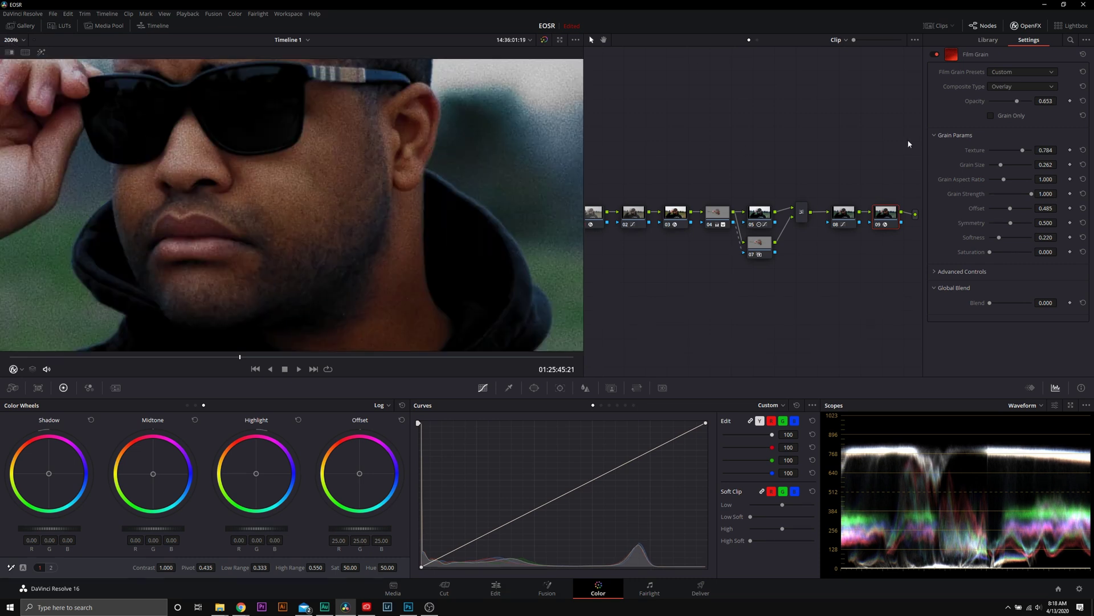
left_click_drag(1001, 166, 1016, 153)
left_click(11, 39)
left_click(20, 55)
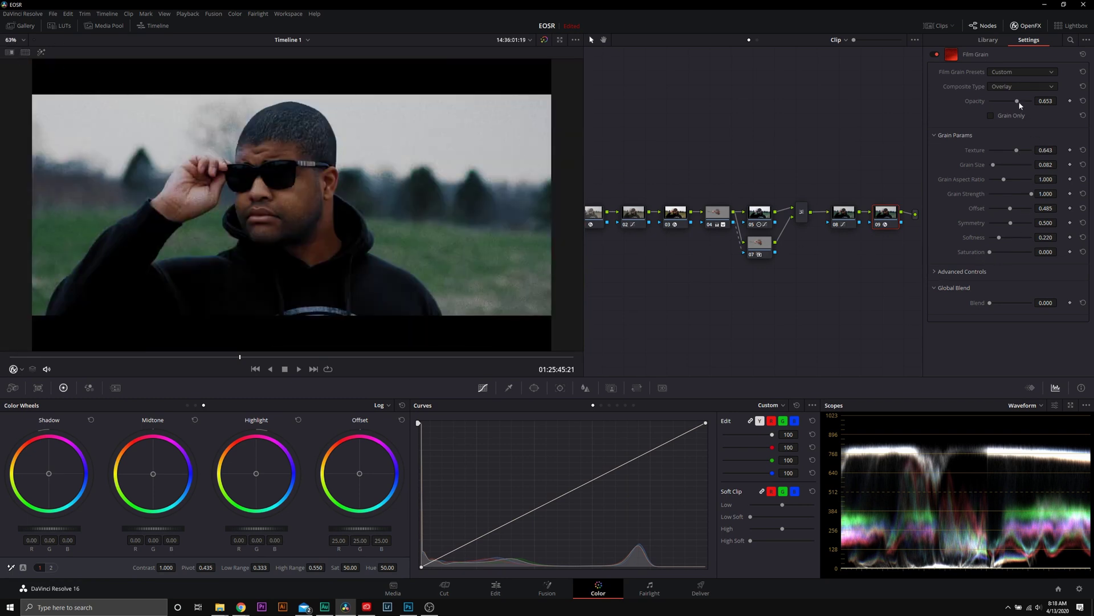
left_click_drag(1018, 101, 1009, 106)
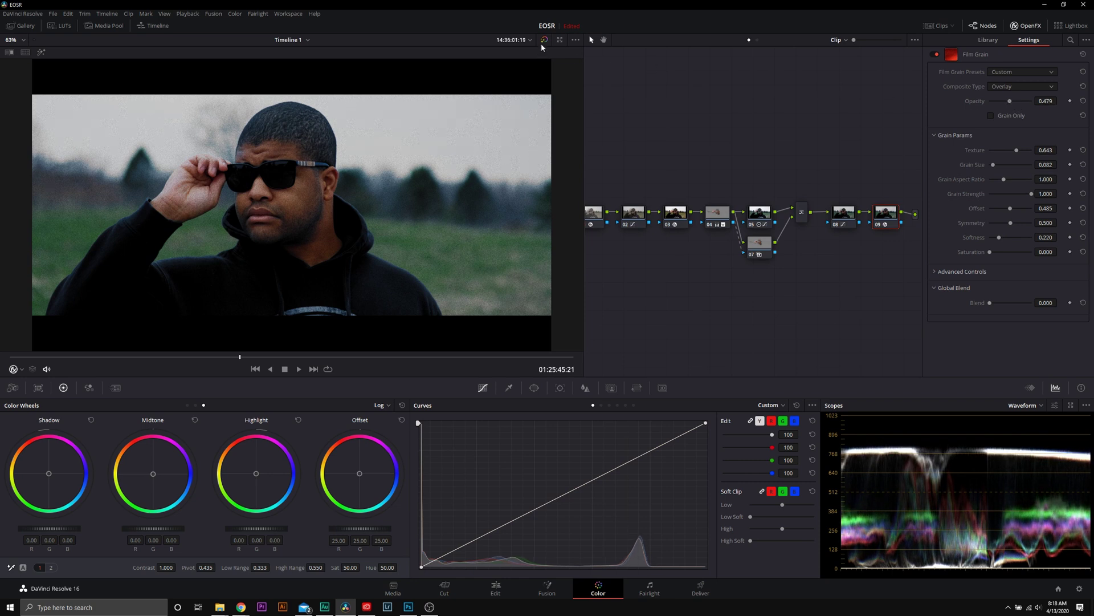
left_click(544, 41)
left_click(544, 41)
Step: Nudge node 04's Offset toward blue, to about 19.14 / 26.07 / 31.01, and compare with bypass
left_click(719, 215)
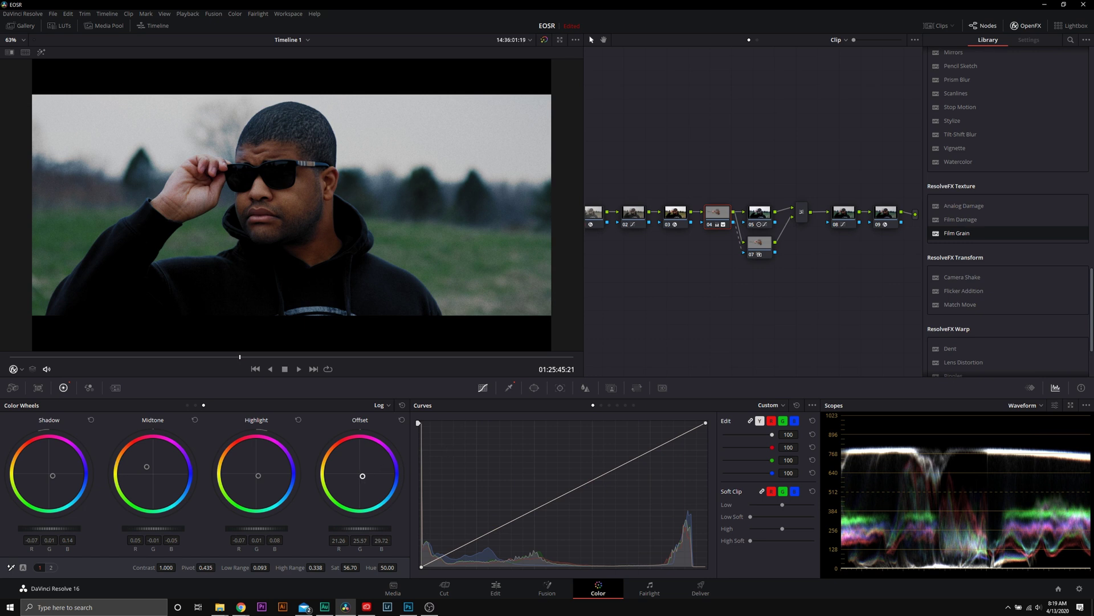
left_click_drag(362, 476, 363, 477)
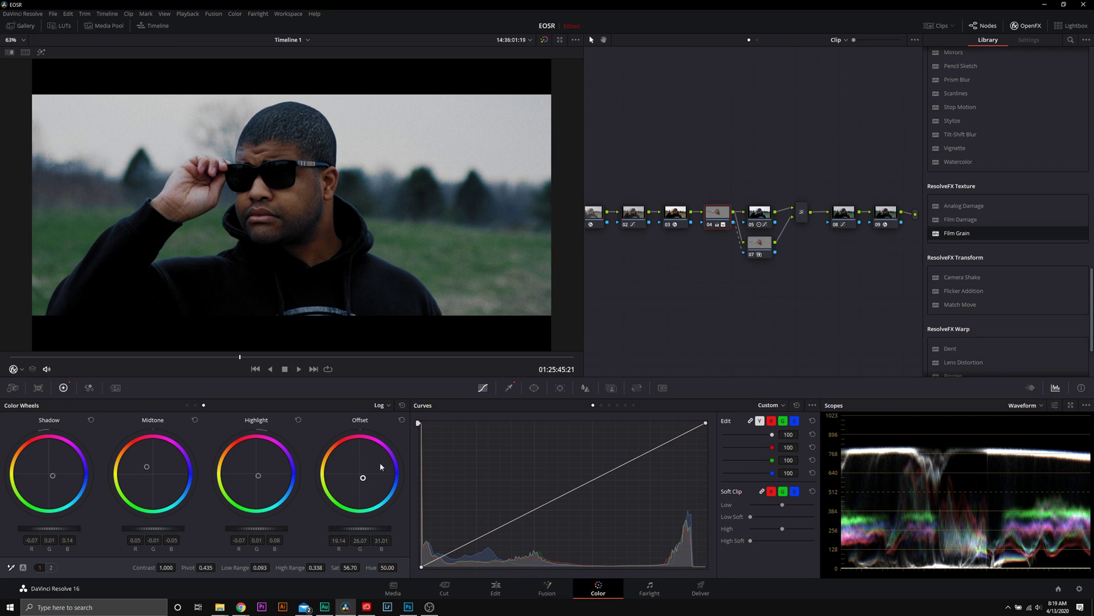
left_click(545, 41)
left_click(544, 40)
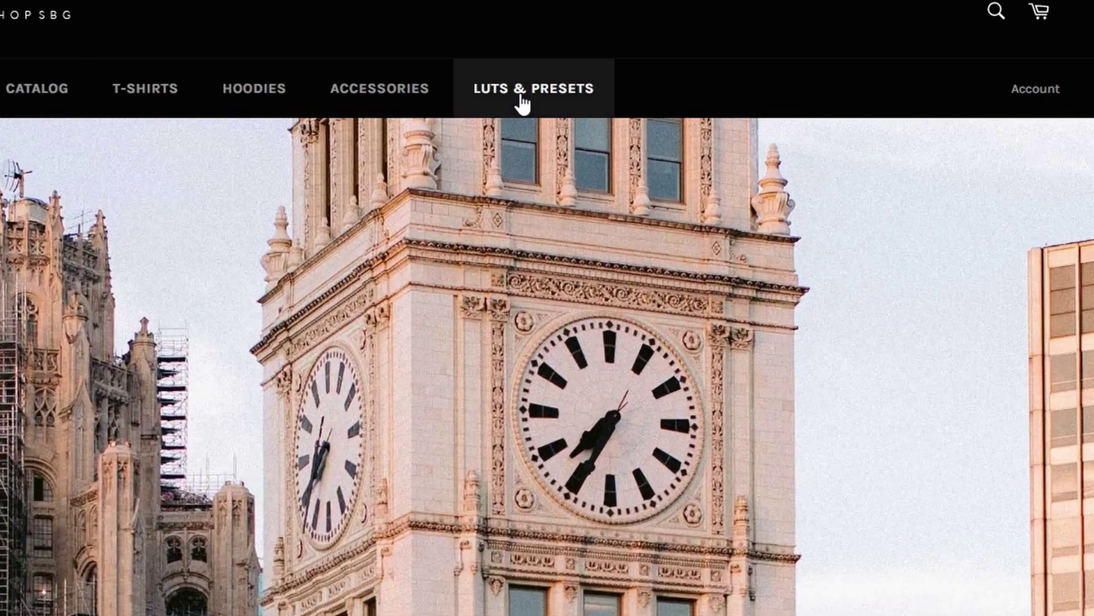
Step: From LUTS & PRESETS, add the free EOS R Canon Log to Rec 709 LUT (ARRI Alexa Look) to the cart
left_click(548, 68)
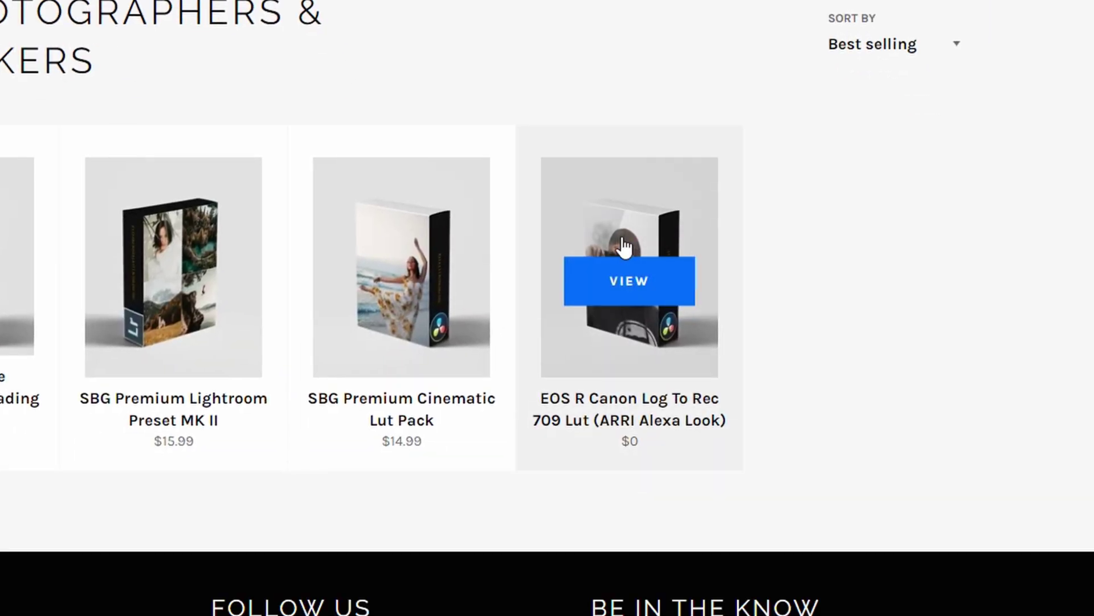
left_click(624, 246)
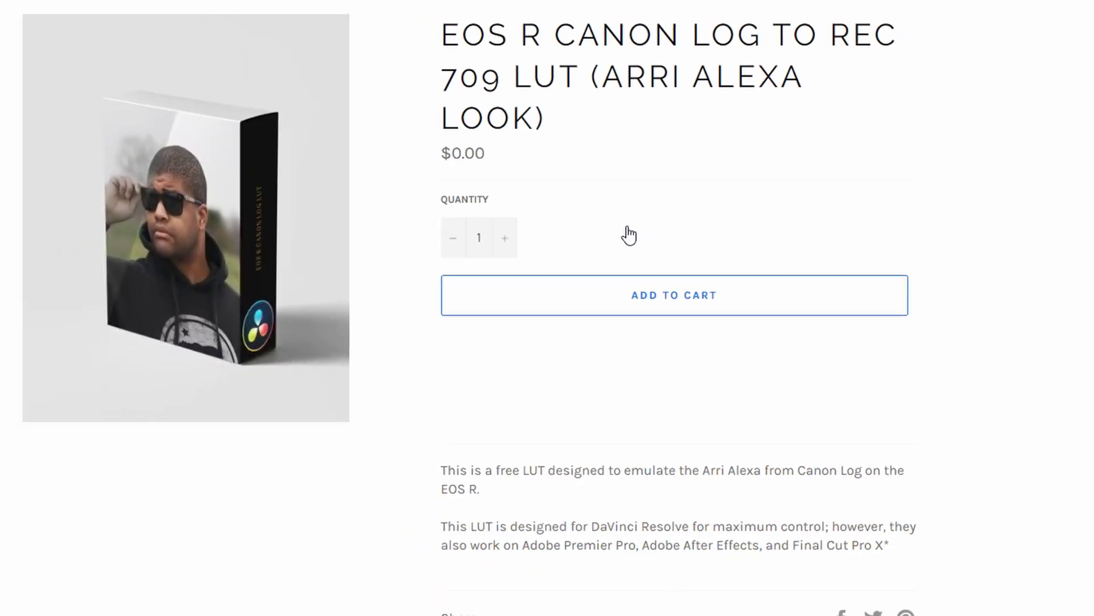
left_click(651, 233)
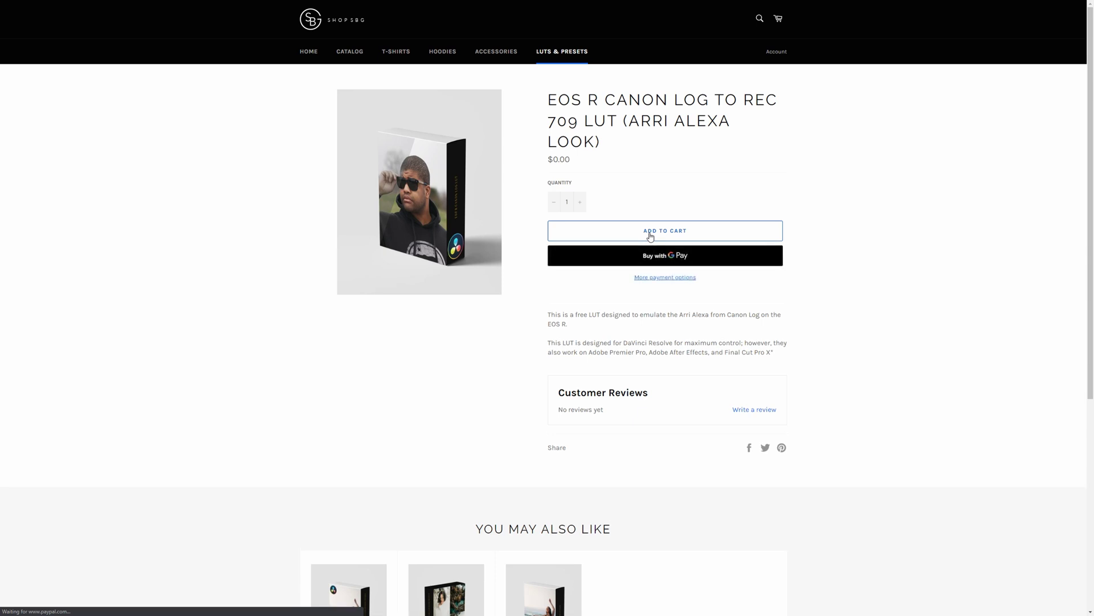